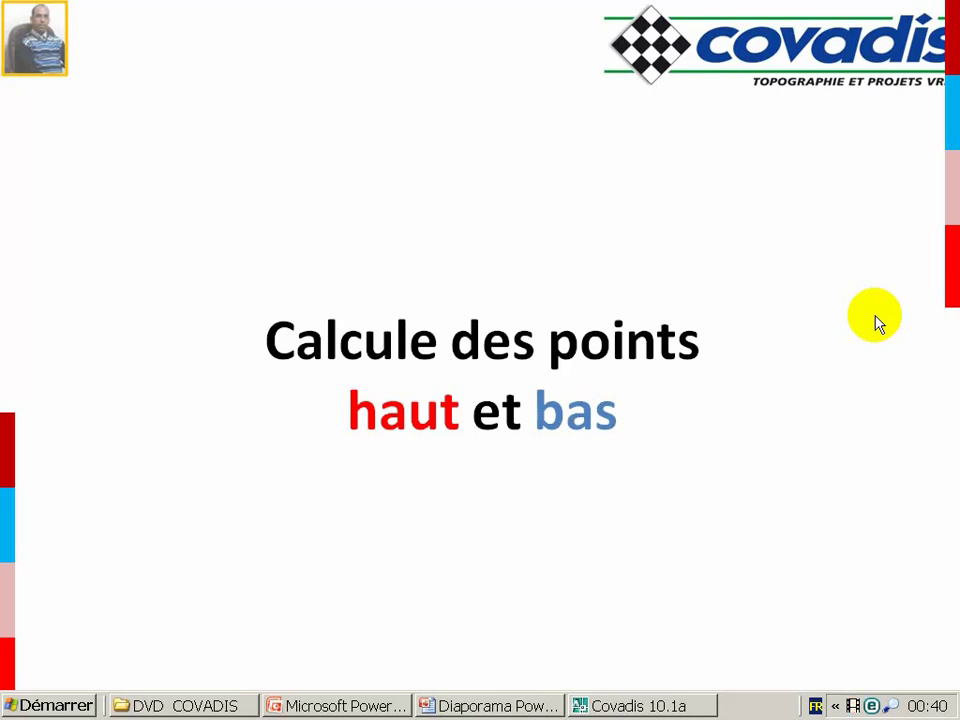
# Advance the slideshow from the title slide to the scale-change slide
pyautogui.click(688, 207)
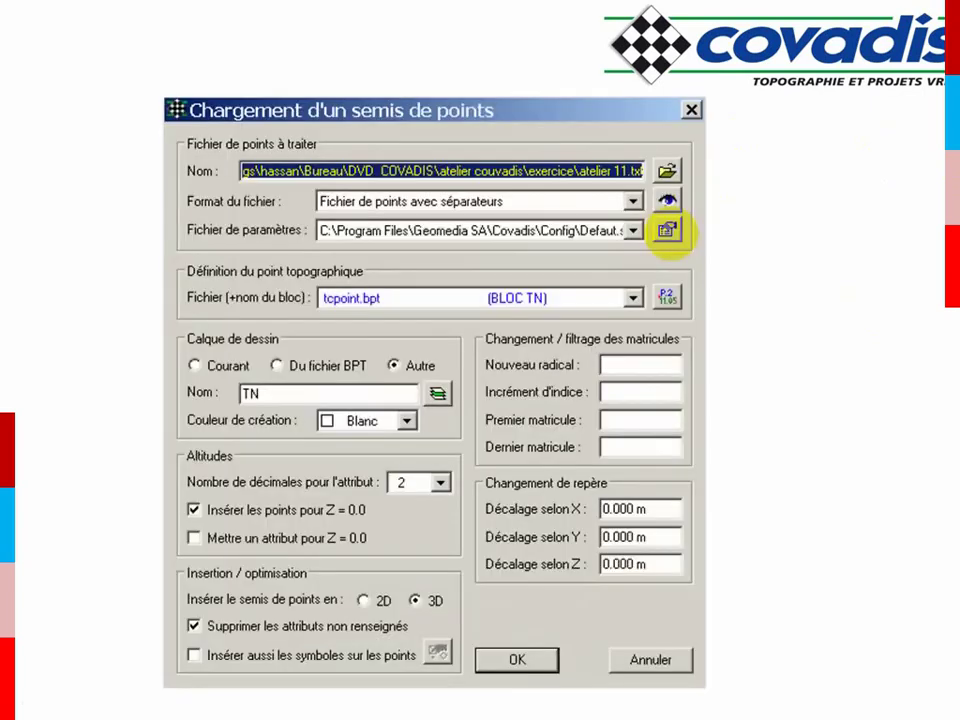
# Advance through the point-cloud loading and loaded-cloud slides to the 'En cours de calcule MNT' duplicate-points slide
pyautogui.click(671, 233)
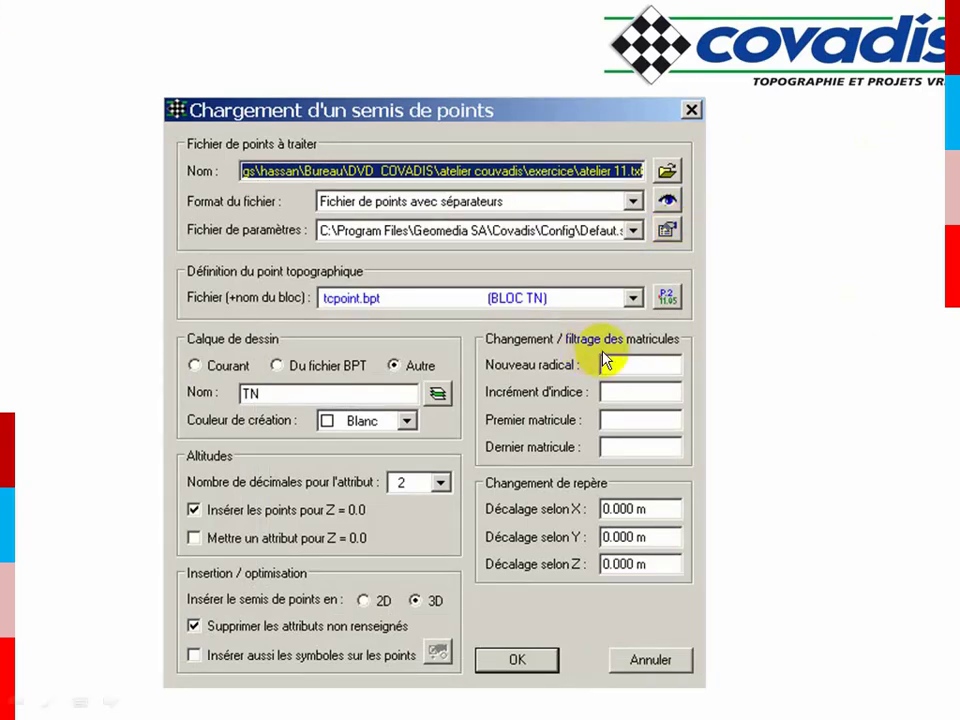
pyautogui.click(810, 403)
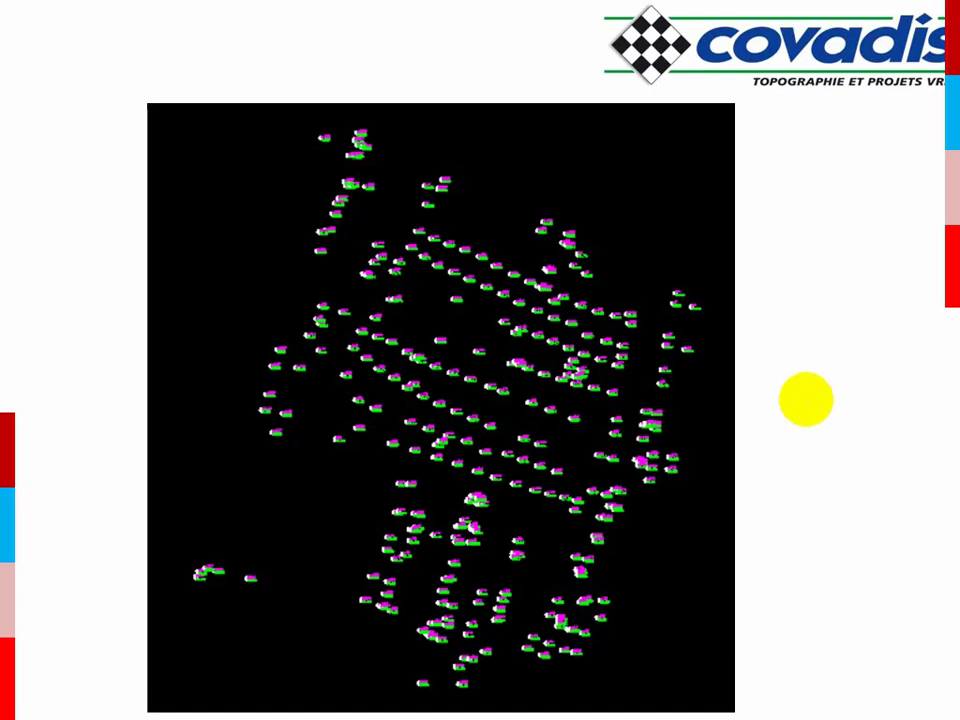
pyautogui.click(806, 399)
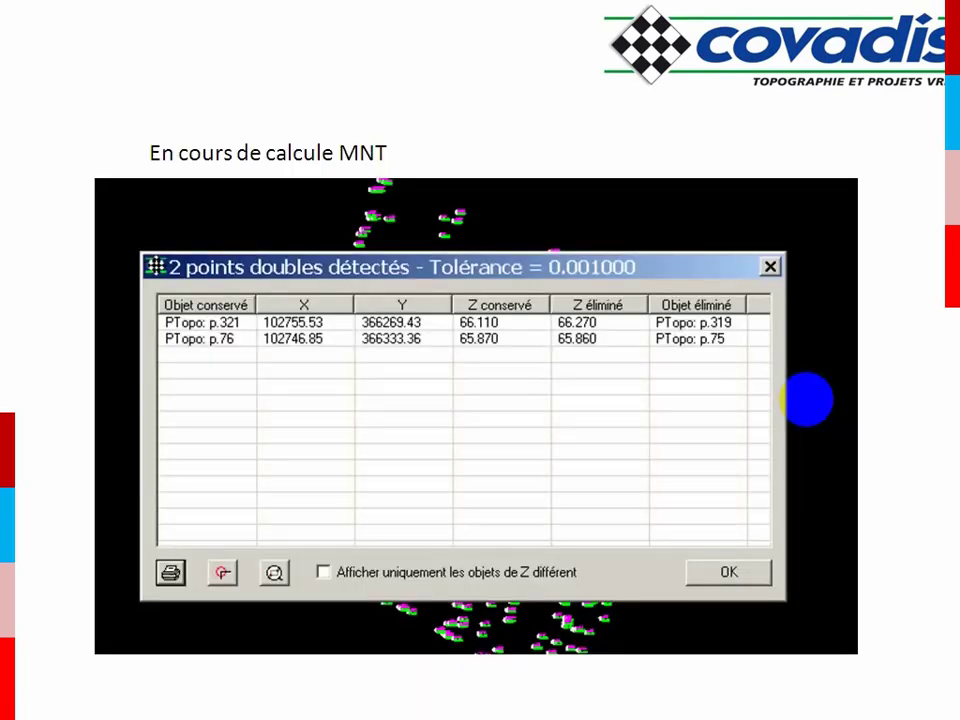
# Advance to the duplicate-removal slide and on to the layer-list slide
pyautogui.click(510, 413)
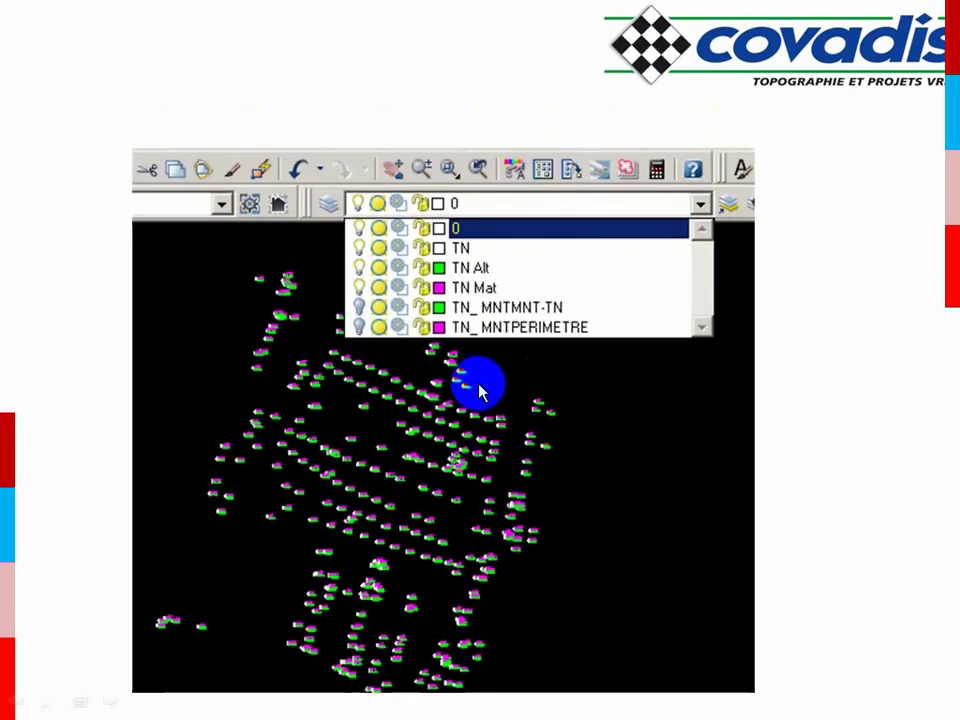
# Advance to the slide listing the TN_ MNTMNT_POINTS_BAS and POINTS_HAUTS layers
pyautogui.click(400, 326)
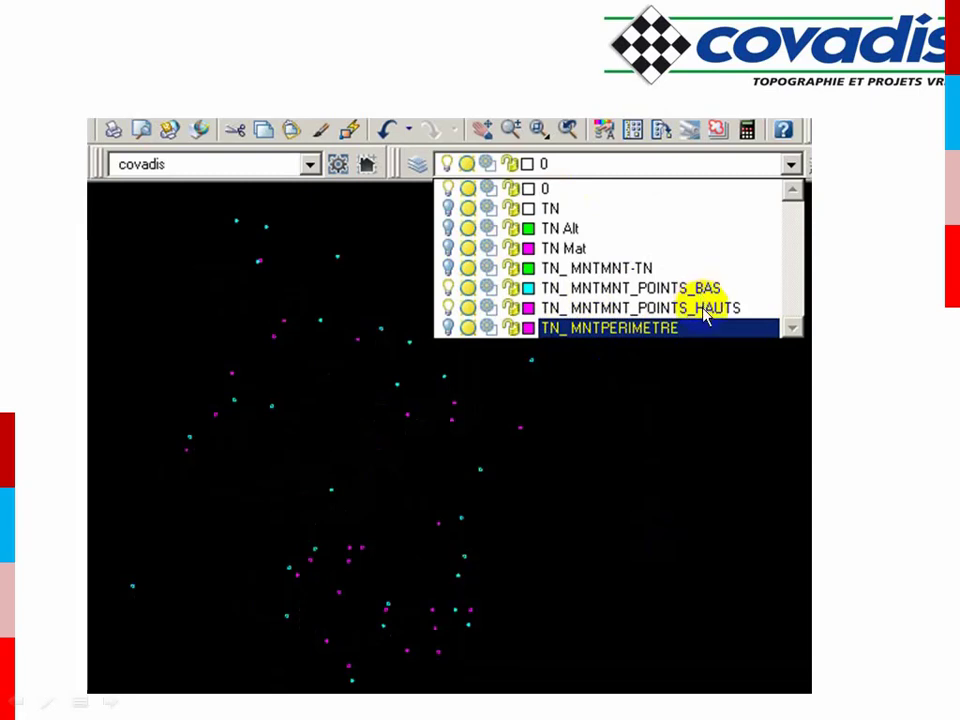
# Move past the high/low points results slide and end the slideshow with Esc
pyautogui.click(272, 340)
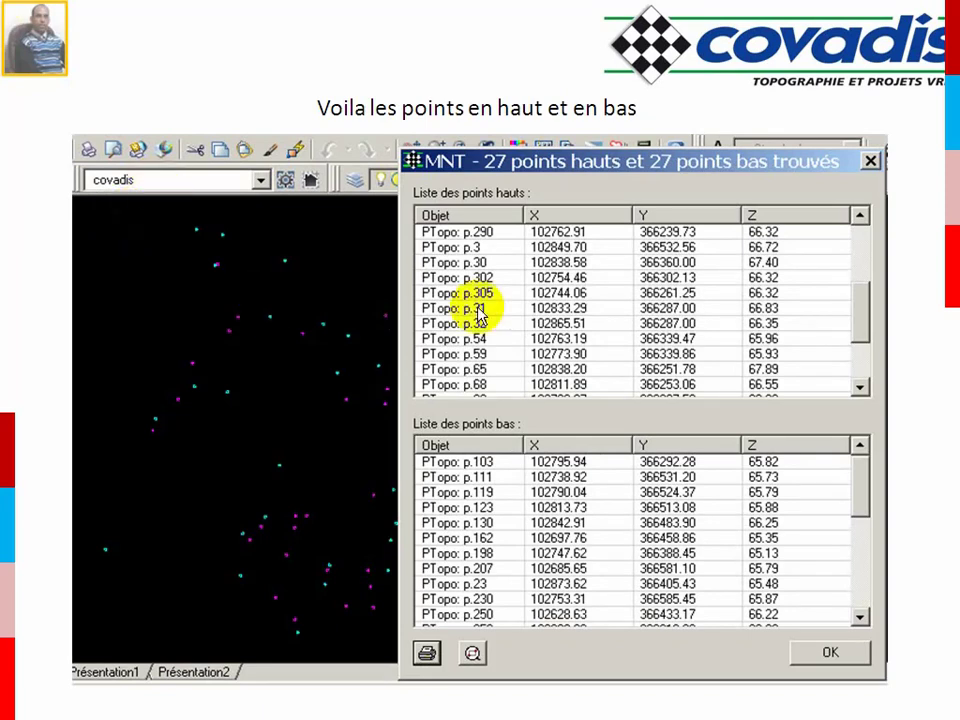
pyautogui.click(246, 403)
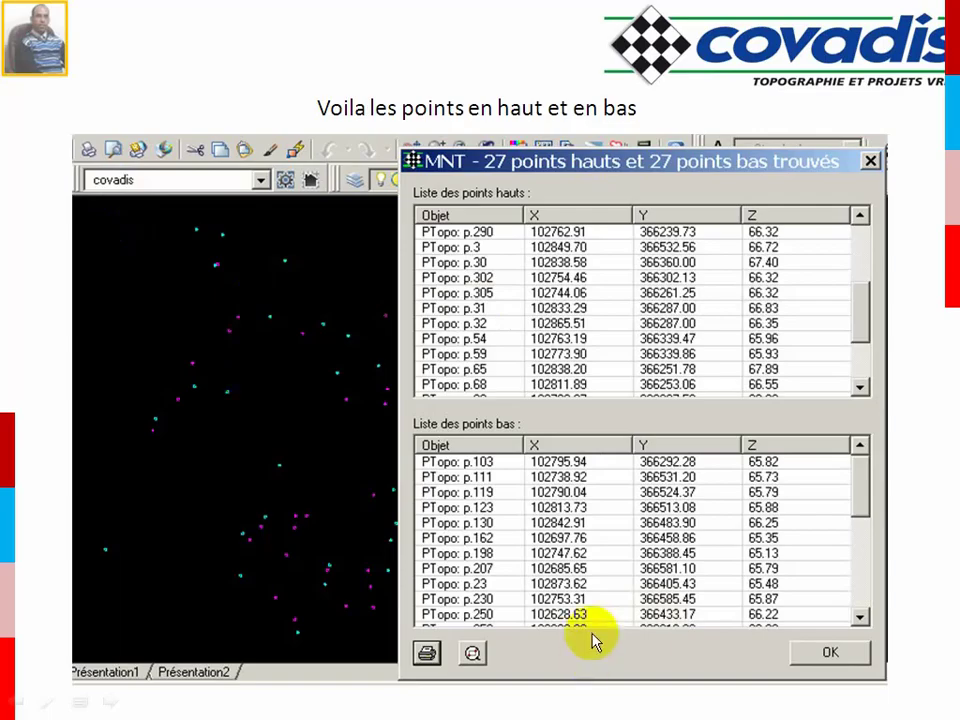
pyautogui.press('Escape')
# Create a new drawing in Covadis from the acad.dwt template
pyautogui.click(536, 704)
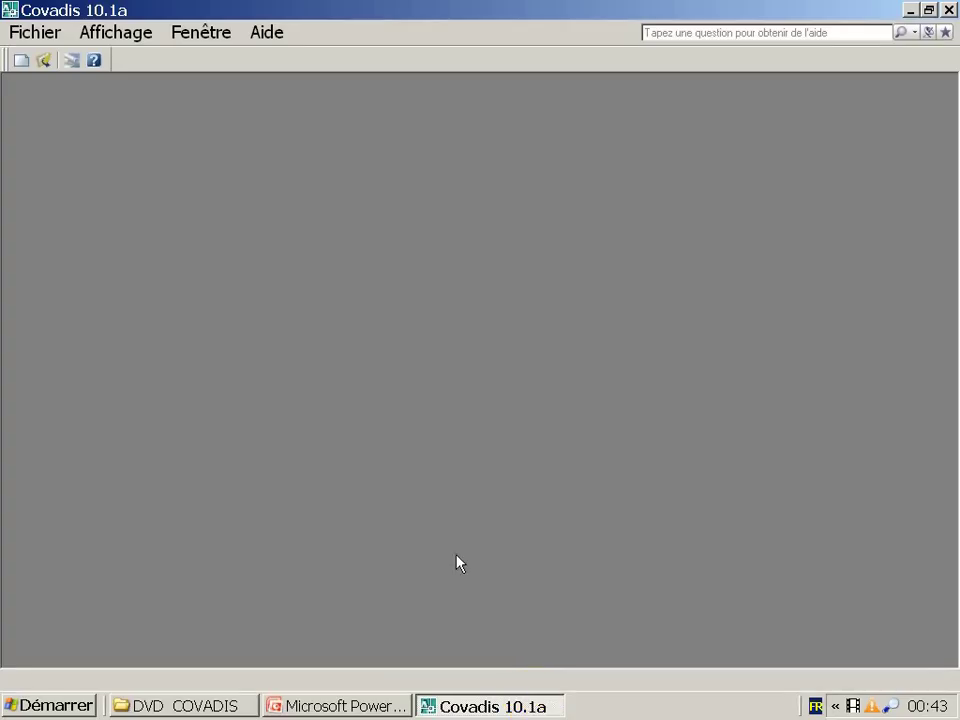
pyautogui.click(21, 60)
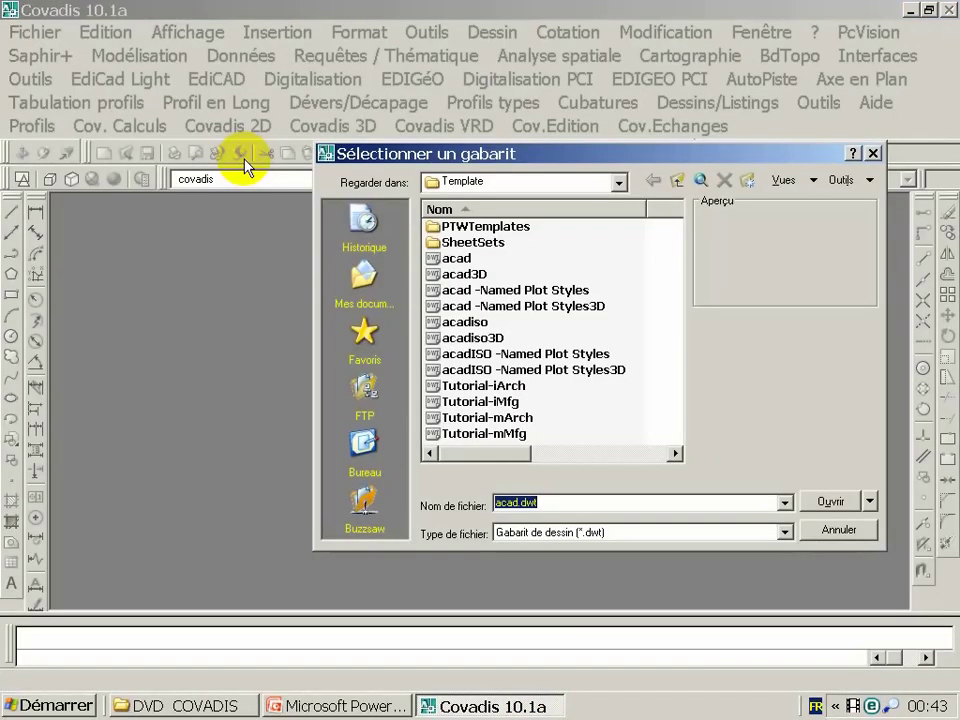
pyautogui.doubleClick(458, 260)
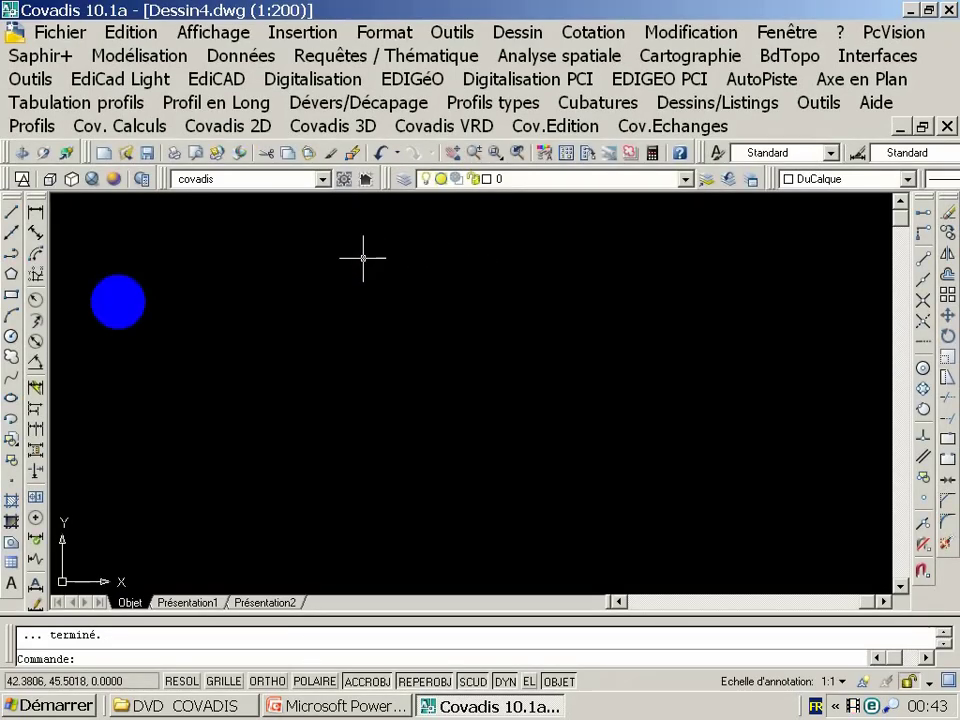
# Change the drawing scale from 1:200 to 1:1000 via Covadis 2D > Echelle du dessin
pyautogui.click(245, 128)
pyautogui.moveTo(216, 102)
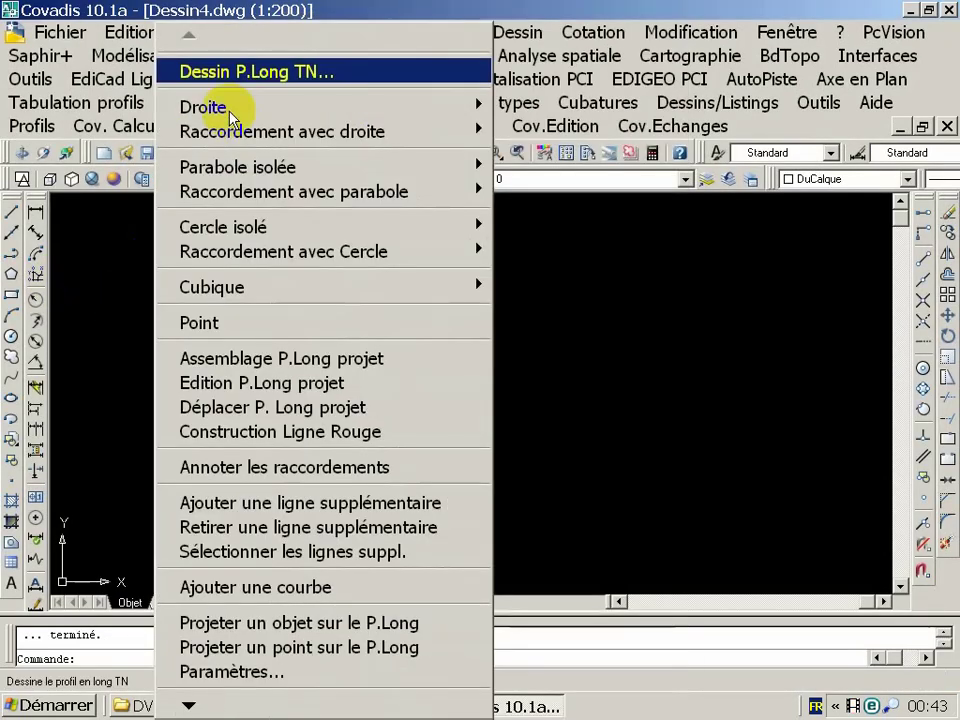
pyautogui.click(133, 229)
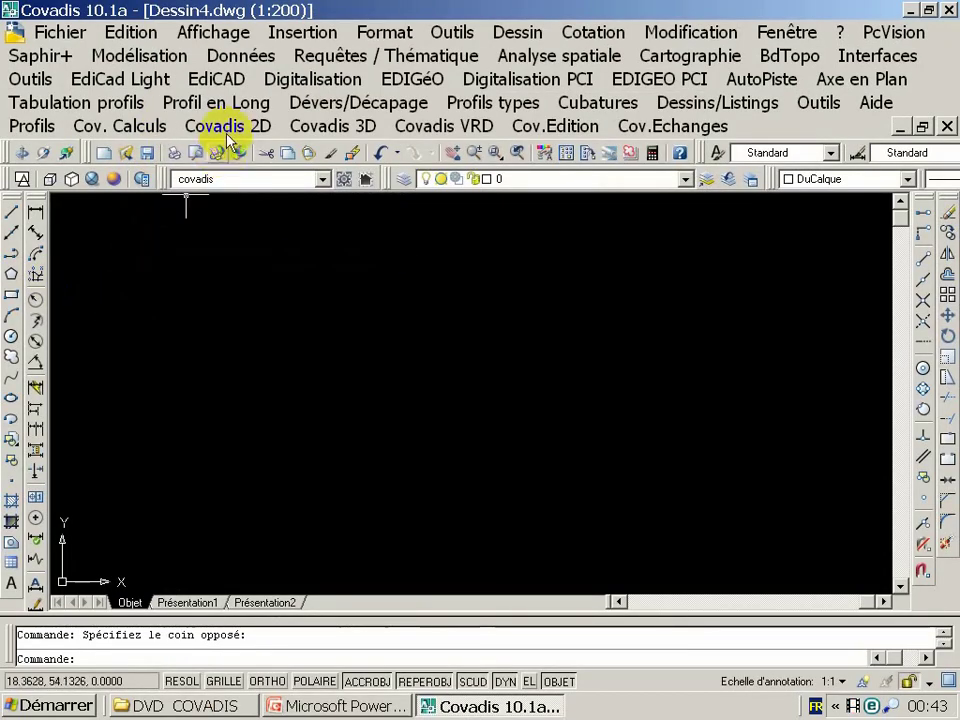
pyautogui.click(231, 126)
pyautogui.click(385, 52)
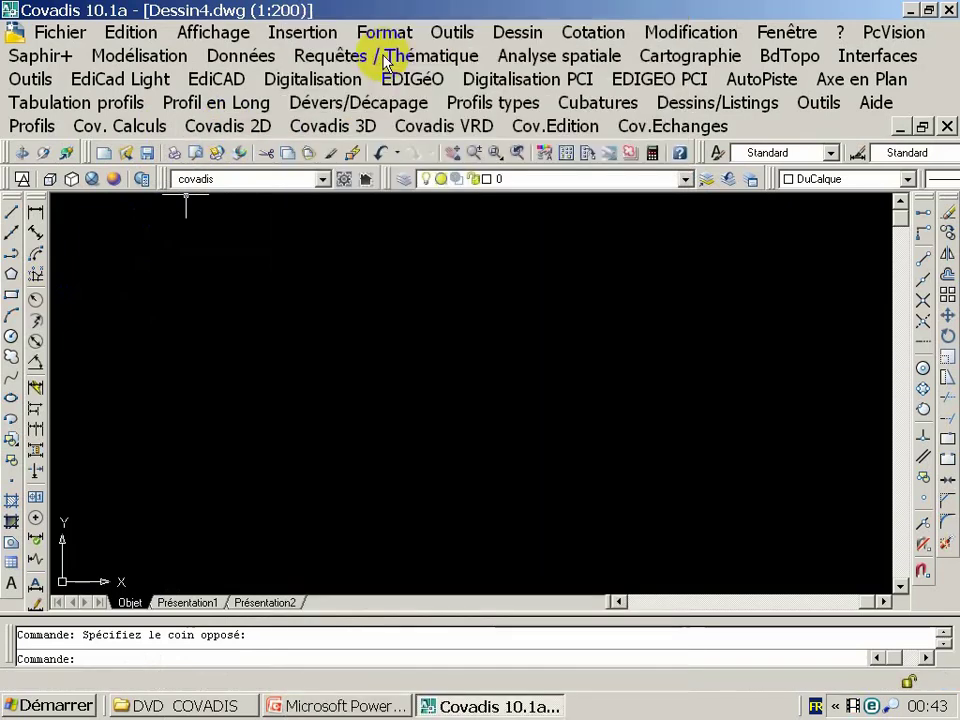
pyautogui.click(575, 318)
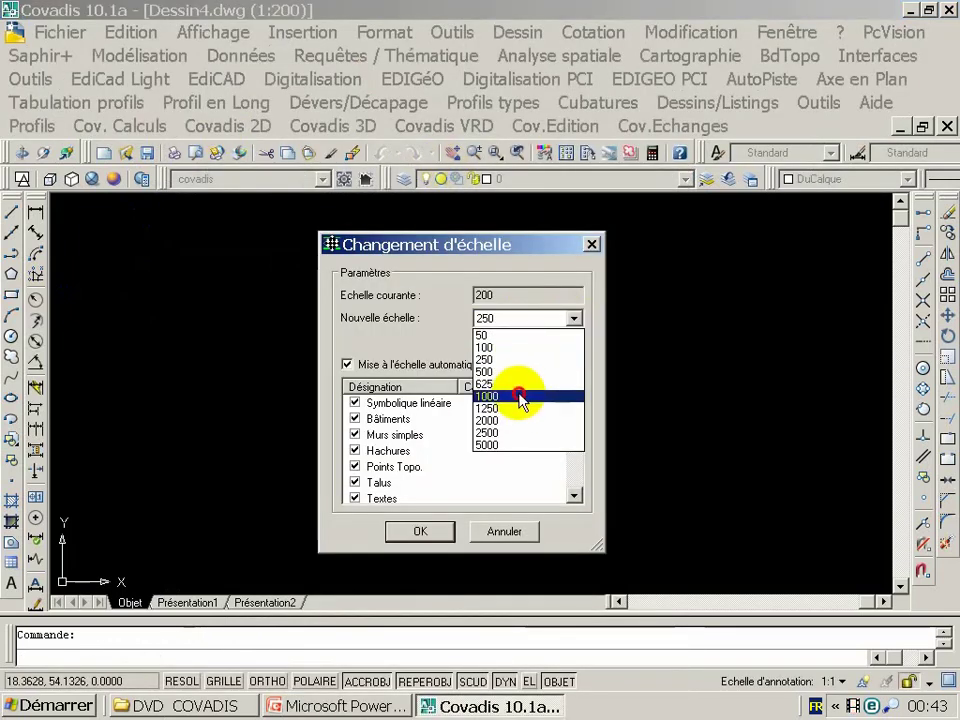
pyautogui.click(550, 395)
pyautogui.click(425, 532)
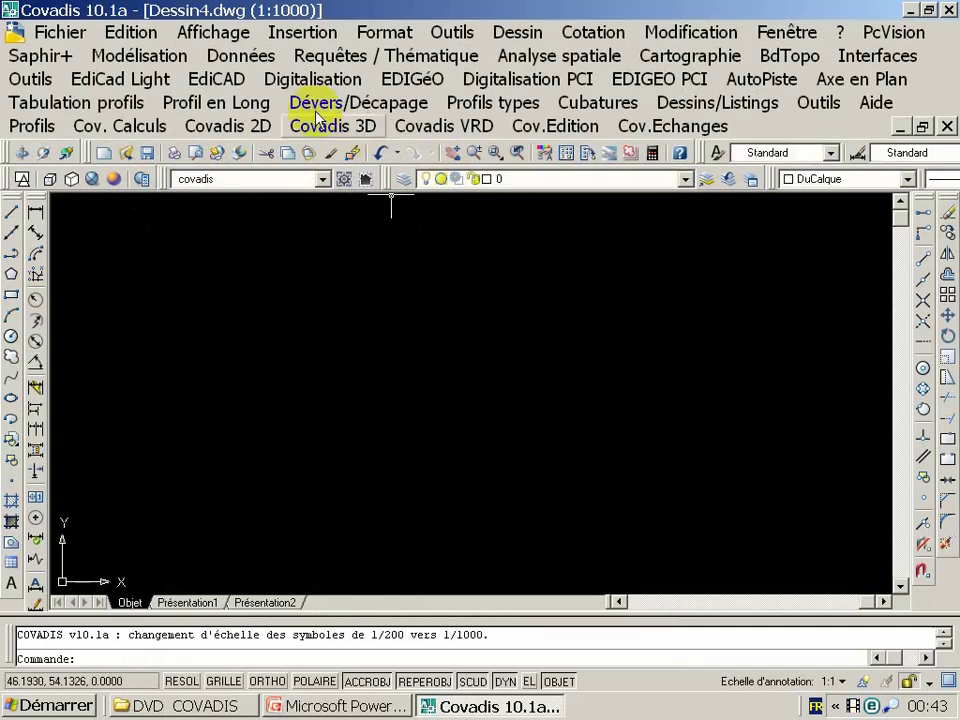
pyautogui.click(268, 128)
pyautogui.moveTo(540, 87)
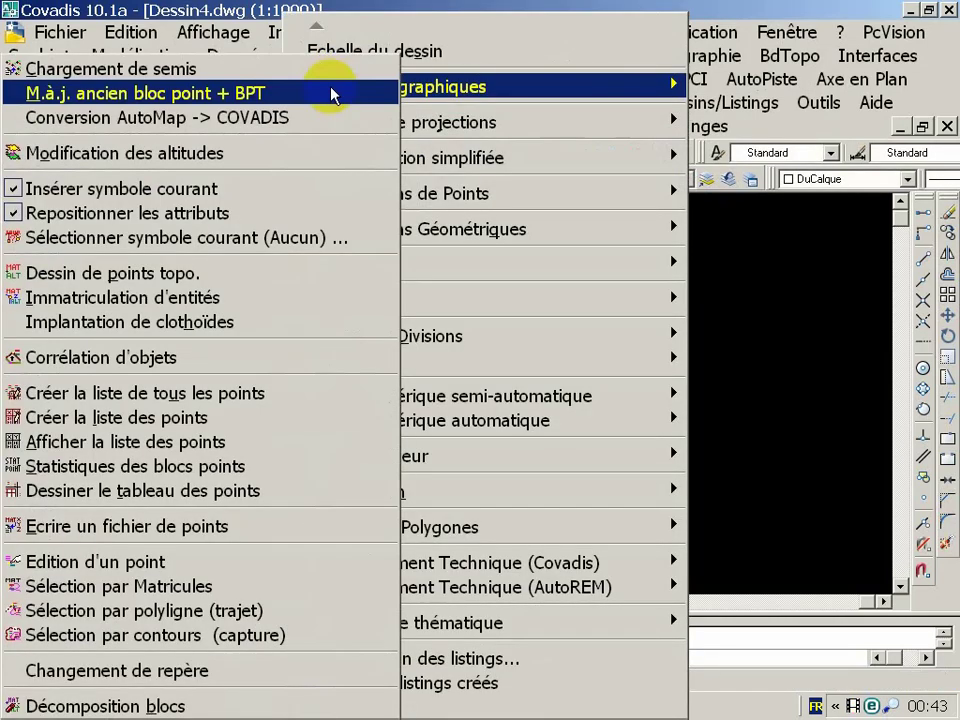
# Start Chargement de semis and select the atelier 11 points file
pyautogui.click(274, 68)
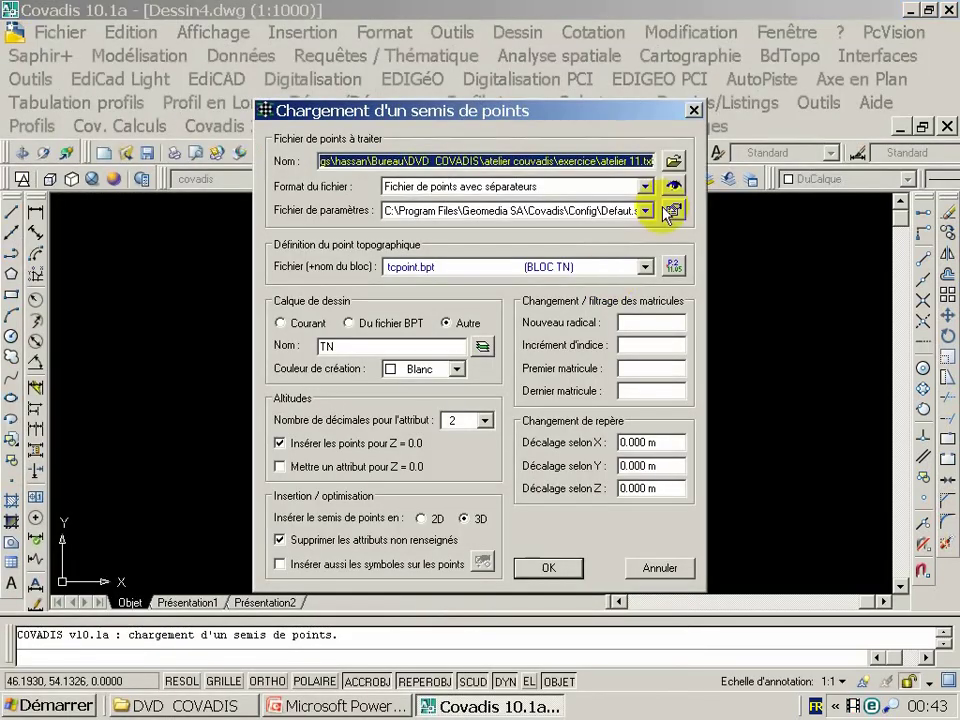
pyautogui.click(673, 163)
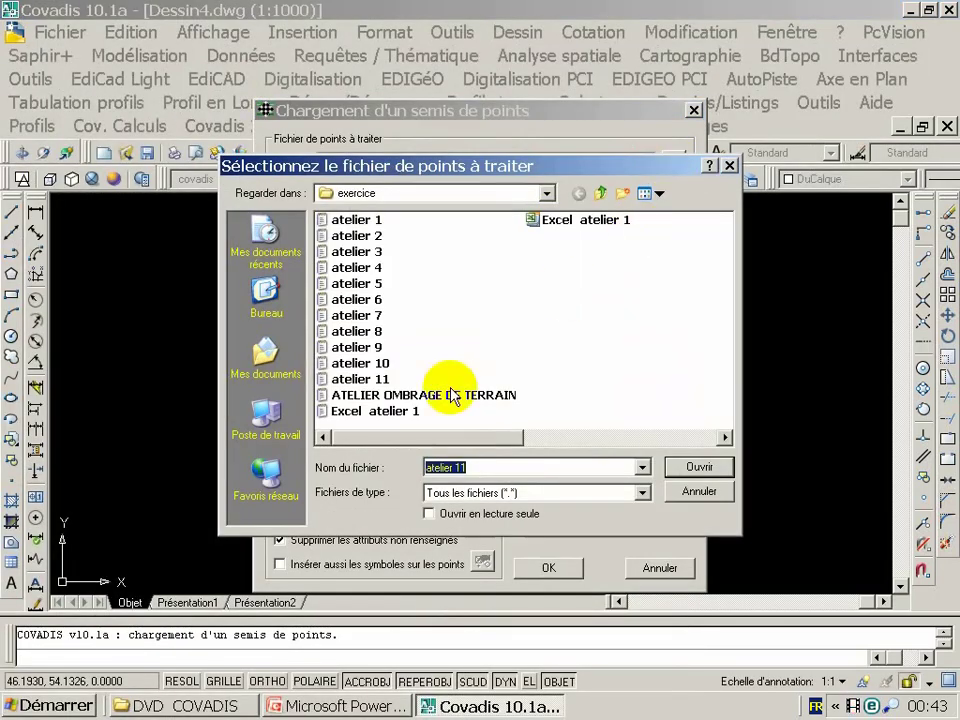
pyautogui.click(378, 380)
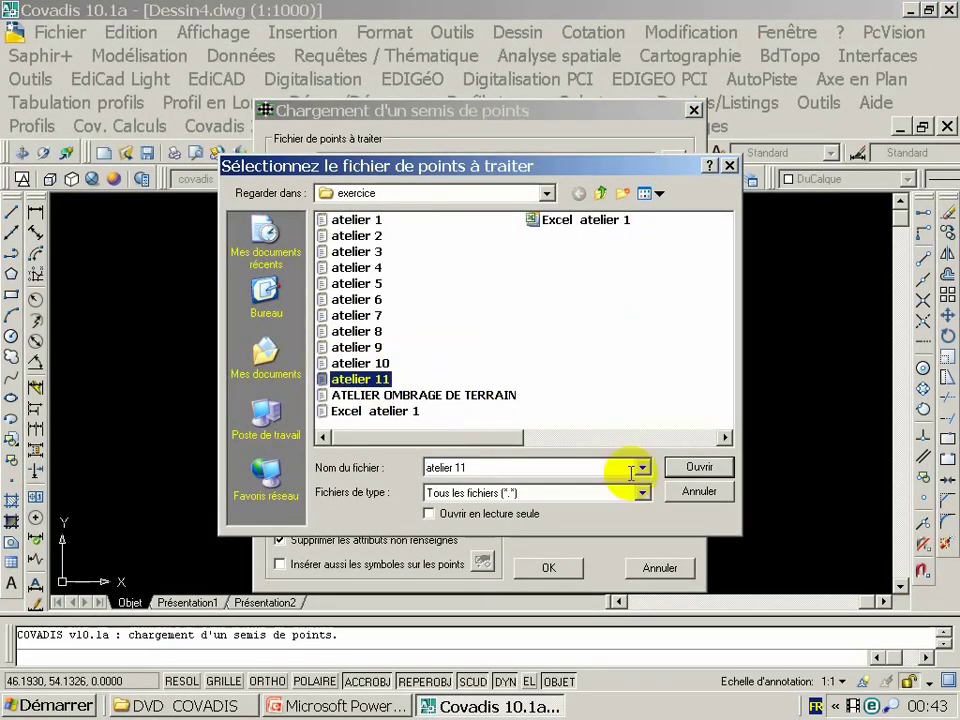
pyautogui.click(697, 468)
# Check the file preview, separator format and point block, then load the points in 3D onto layer TN
pyautogui.click(671, 184)
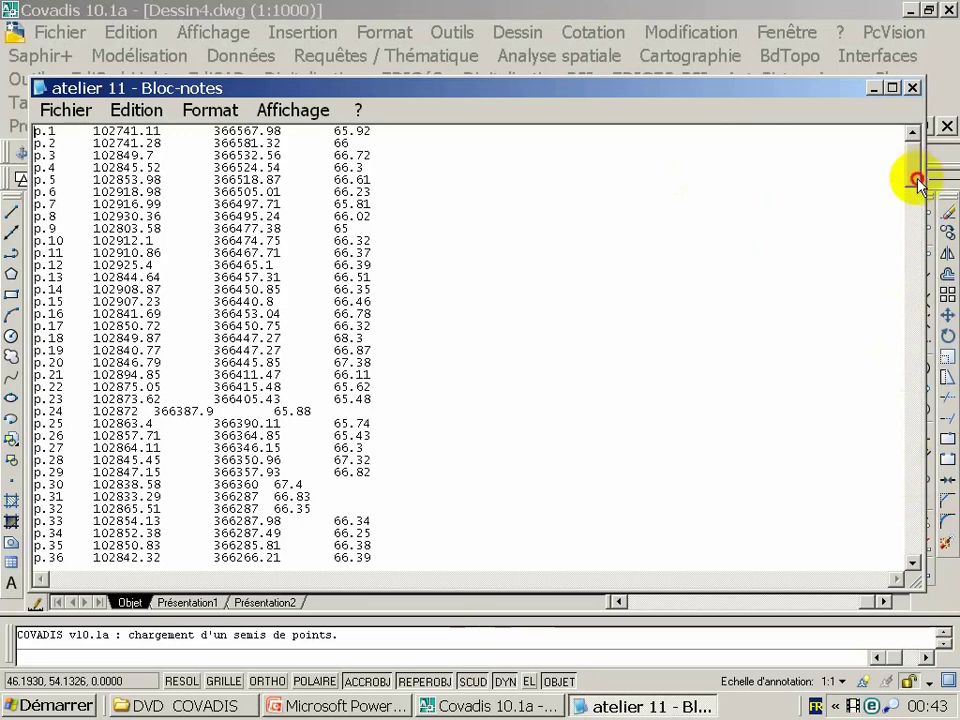
pyautogui.moveTo(913, 178)
pyautogui.mouseDown()
pyautogui.moveTo(913, 436)
pyautogui.moveTo(913, 403)
pyautogui.mouseUp()
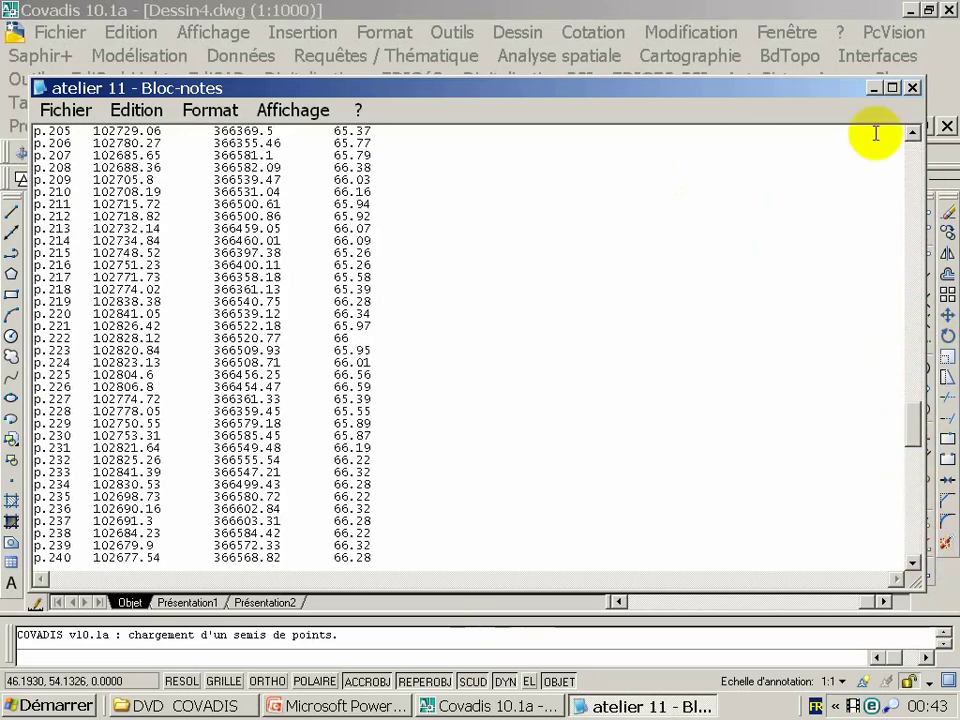
pyautogui.click(911, 88)
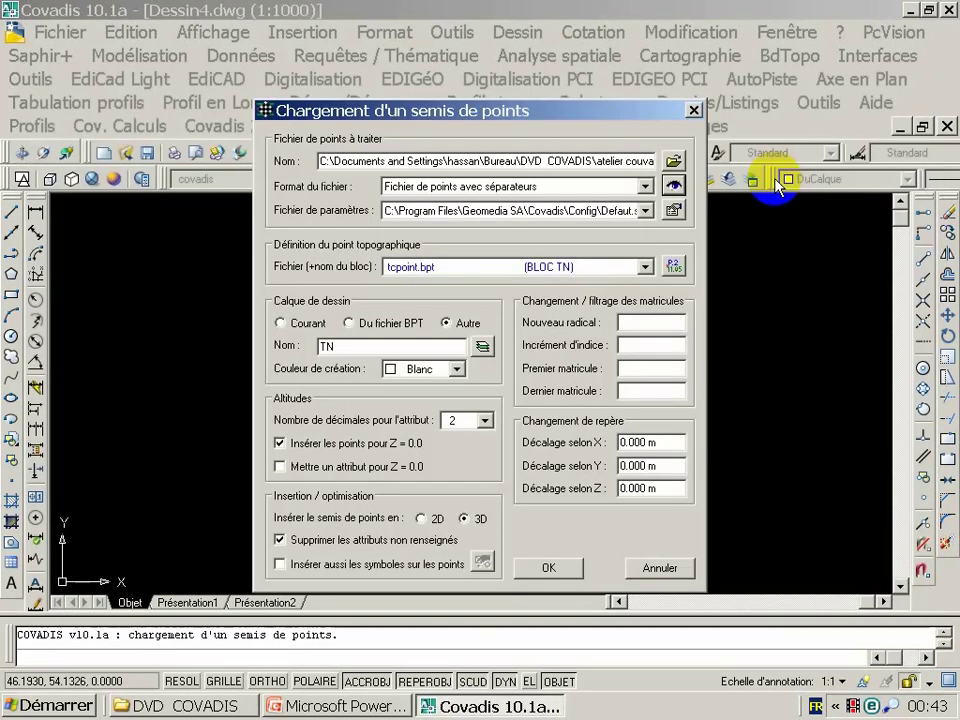
pyautogui.click(673, 185)
pyautogui.click(696, 216)
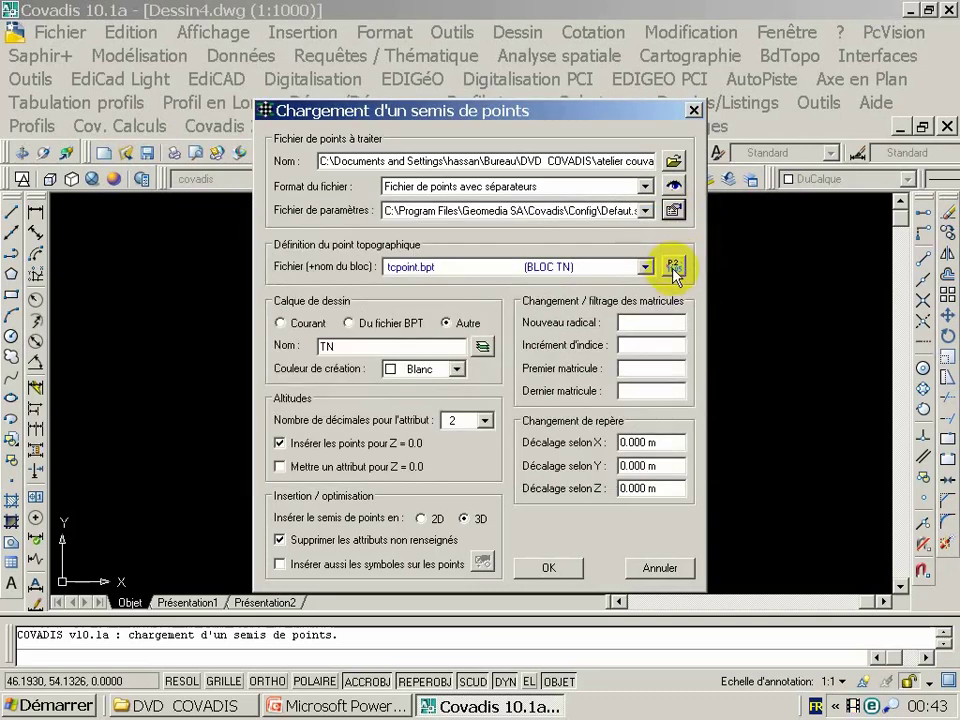
pyautogui.click(674, 268)
pyautogui.click(708, 163)
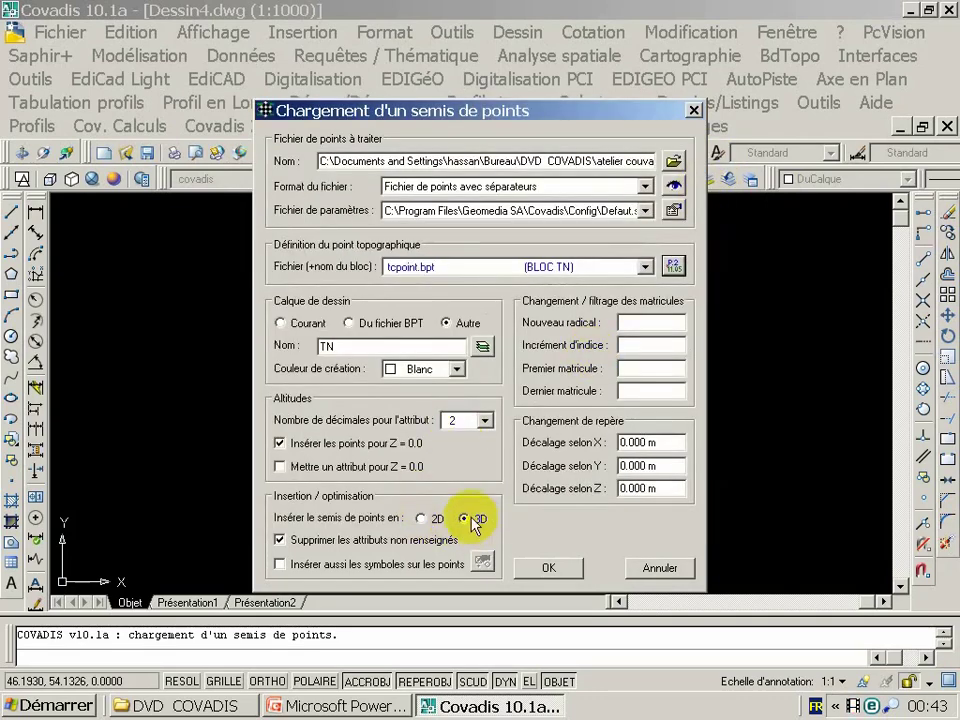
pyautogui.click(535, 567)
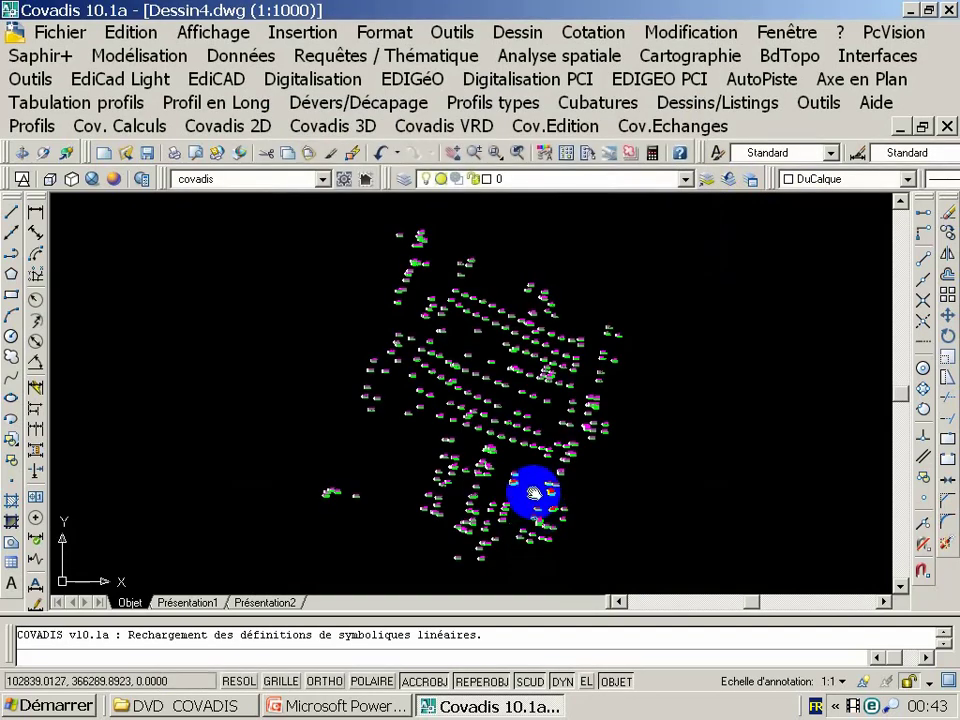
pyautogui.middleClick(503, 321)
pyautogui.scroll(-3, 506, 332)
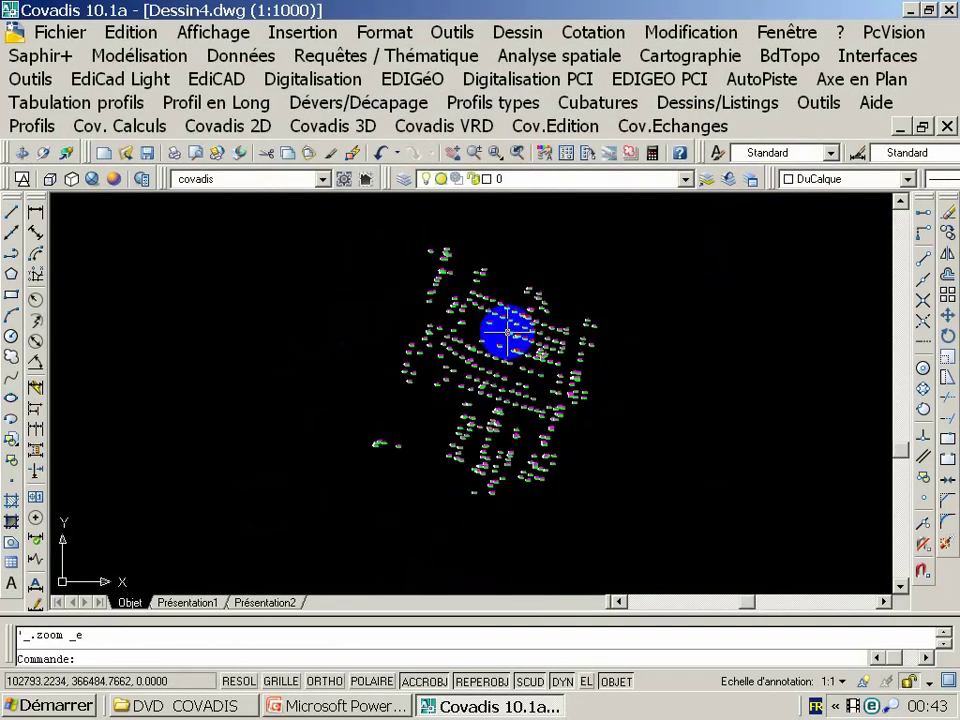
pyautogui.scroll(-2, 454, 326)
pyautogui.scroll(4, 463, 340)
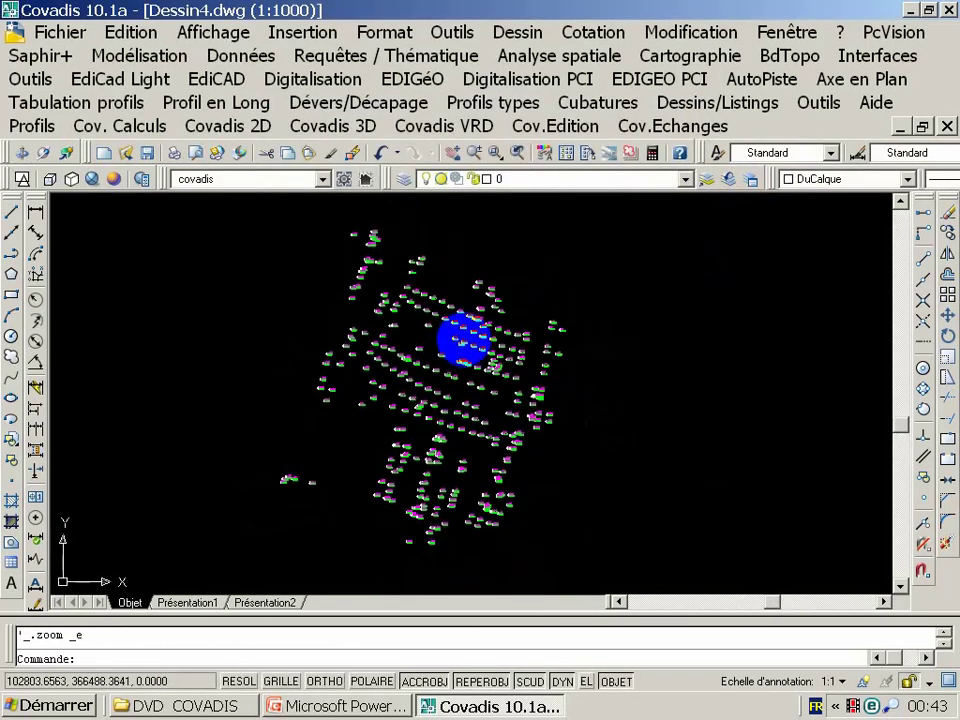
pyautogui.click(350, 128)
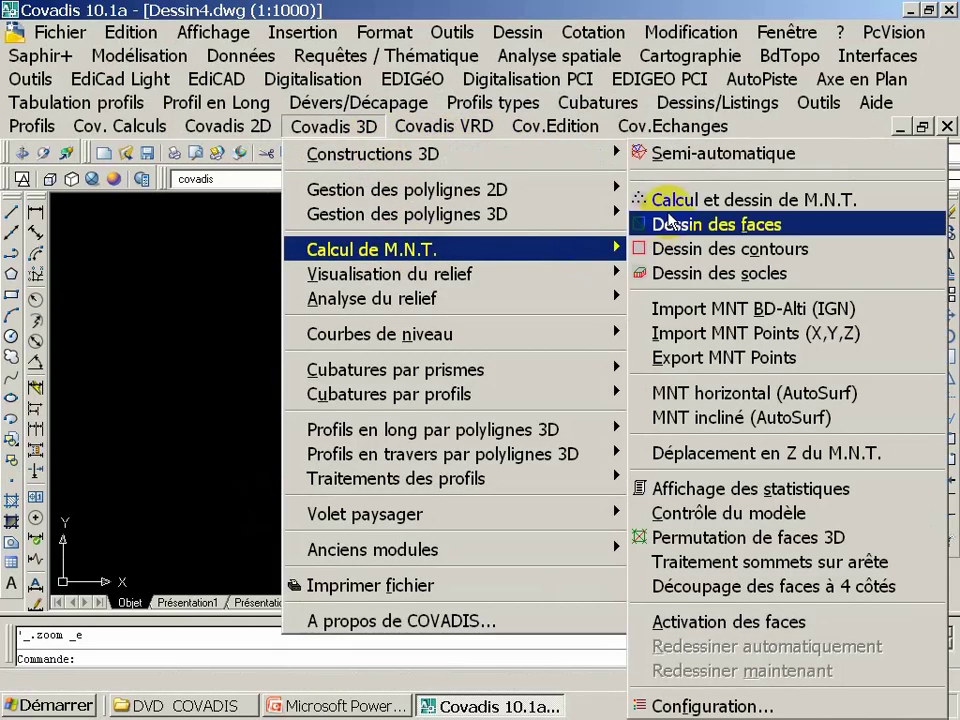
pyautogui.click(660, 197)
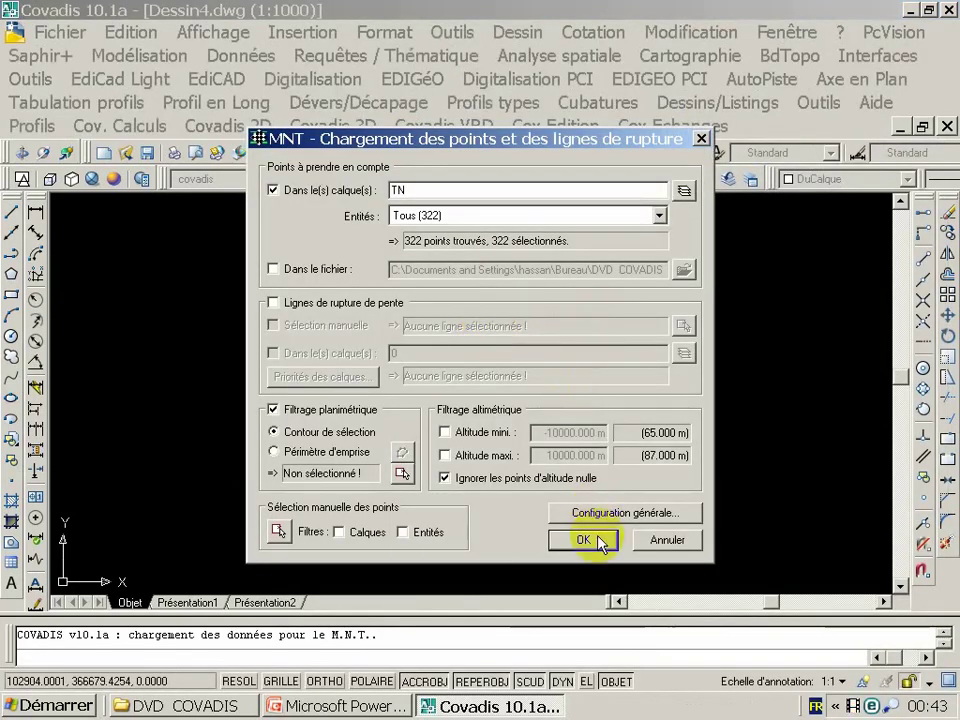
pyautogui.click(600, 537)
pyautogui.click(455, 378)
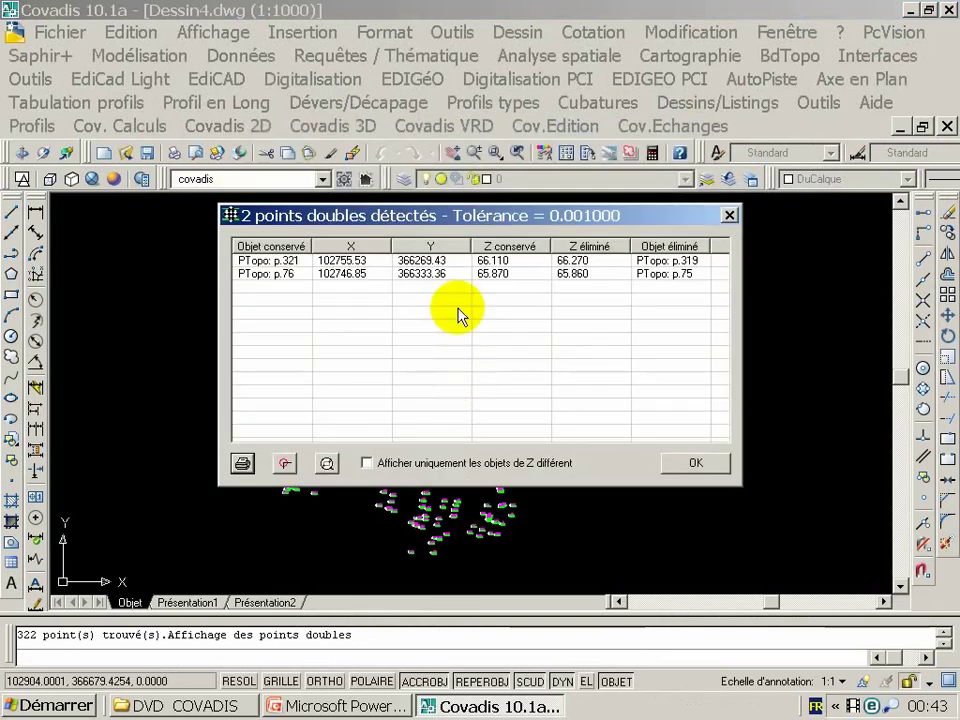
pyautogui.click(732, 216)
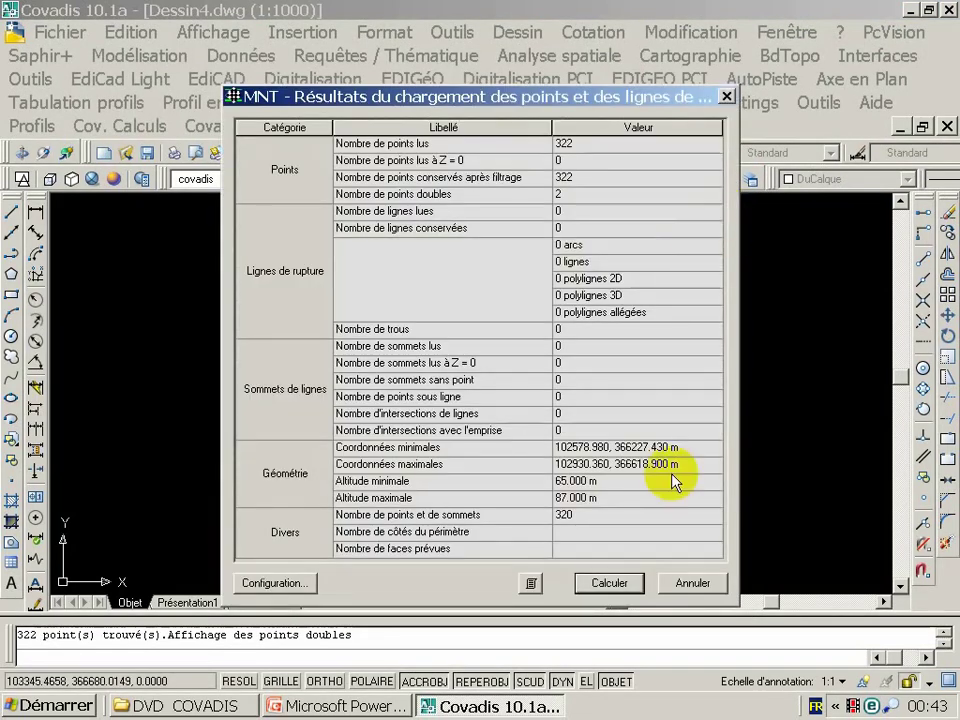
pyautogui.click(688, 585)
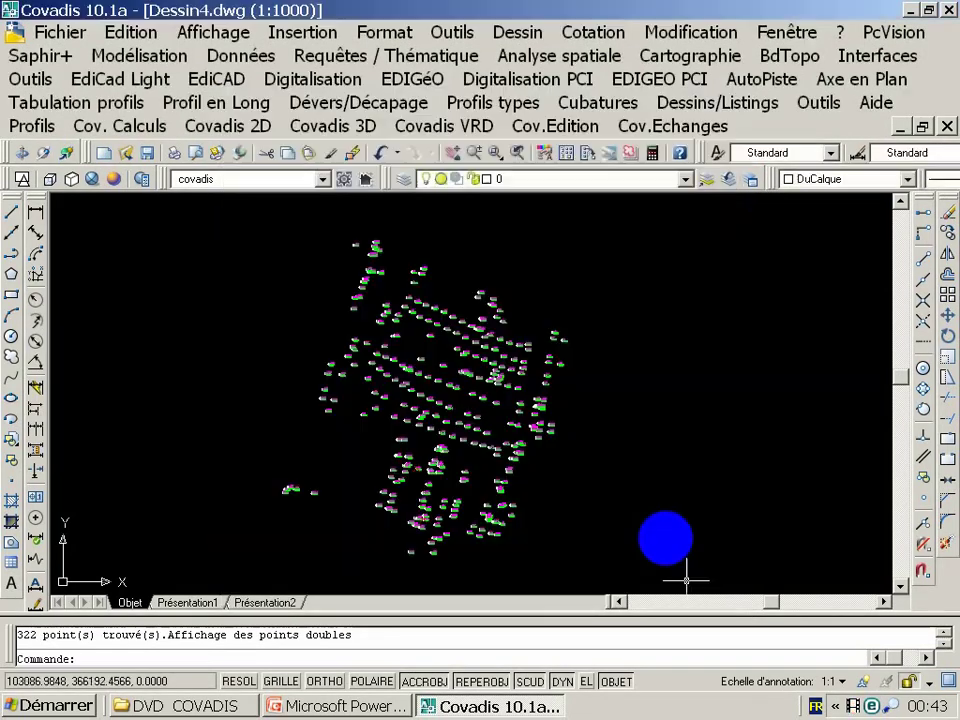
# Delete duplicates p.76, p.253, p.310 and p.321 among all 322 points, ignoring altitude
pyautogui.click(546, 138)
pyautogui.moveTo(616, 153)
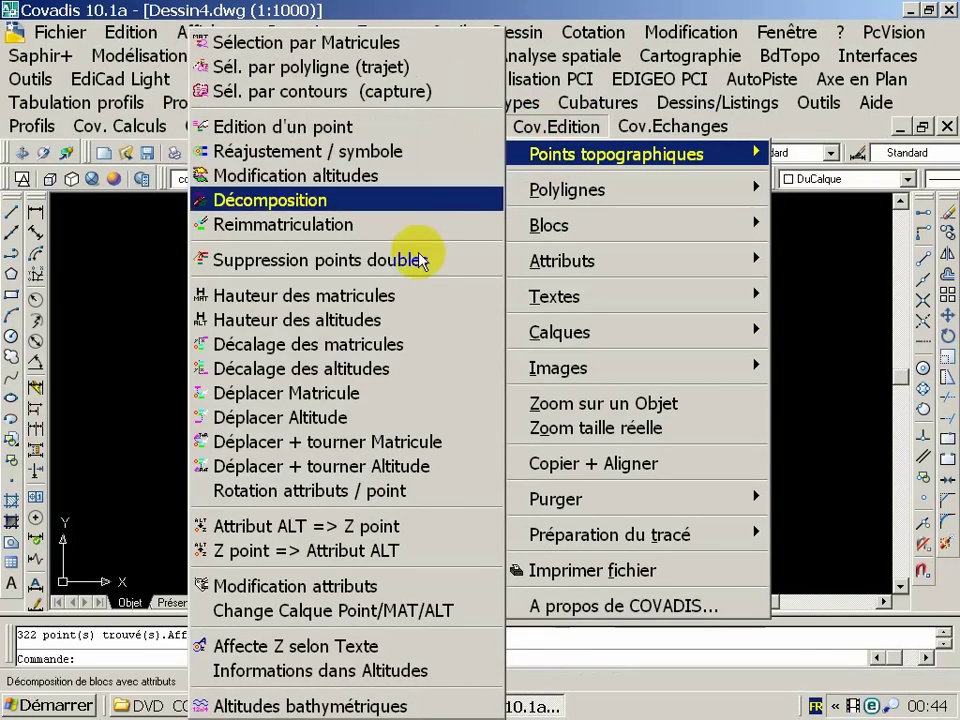
pyautogui.click(420, 260)
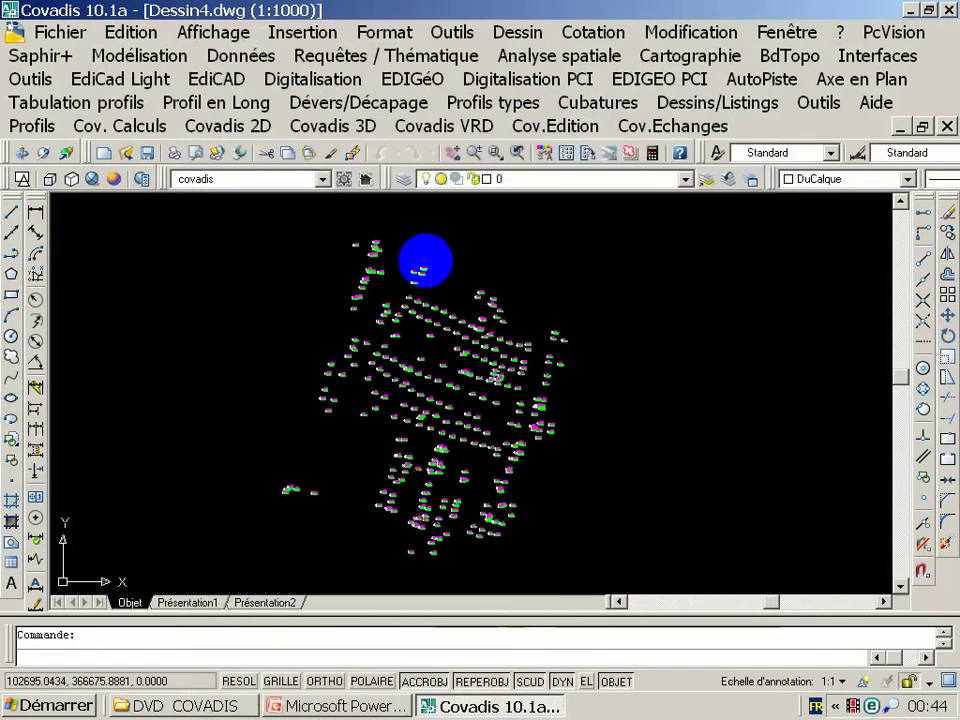
pyautogui.click(186, 208)
pyautogui.click(625, 580)
pyautogui.press('Return')
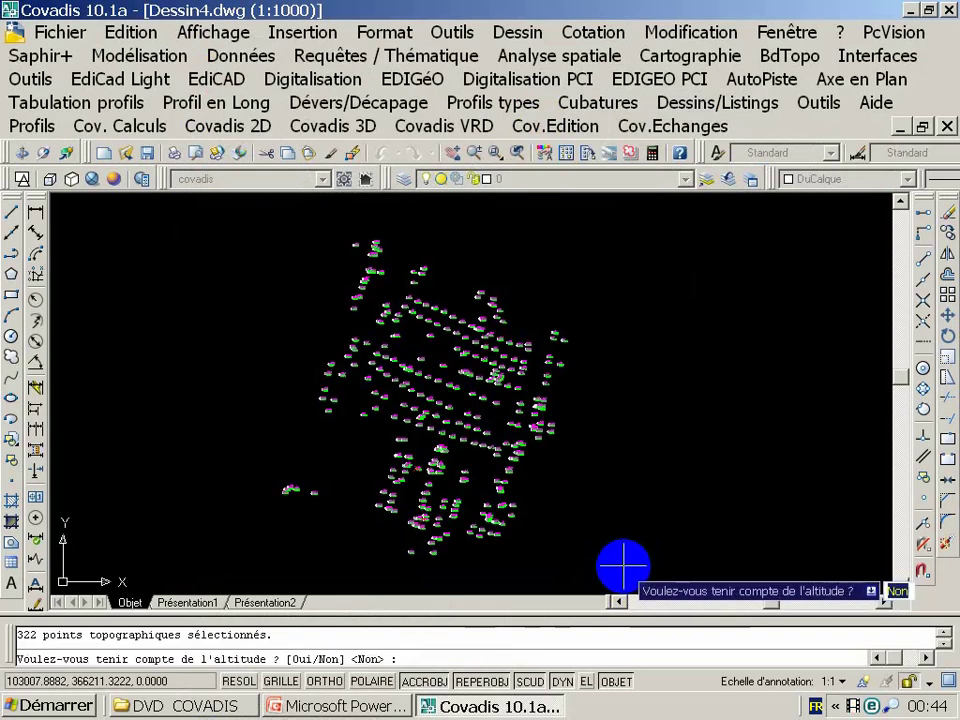
pyautogui.press('Return')
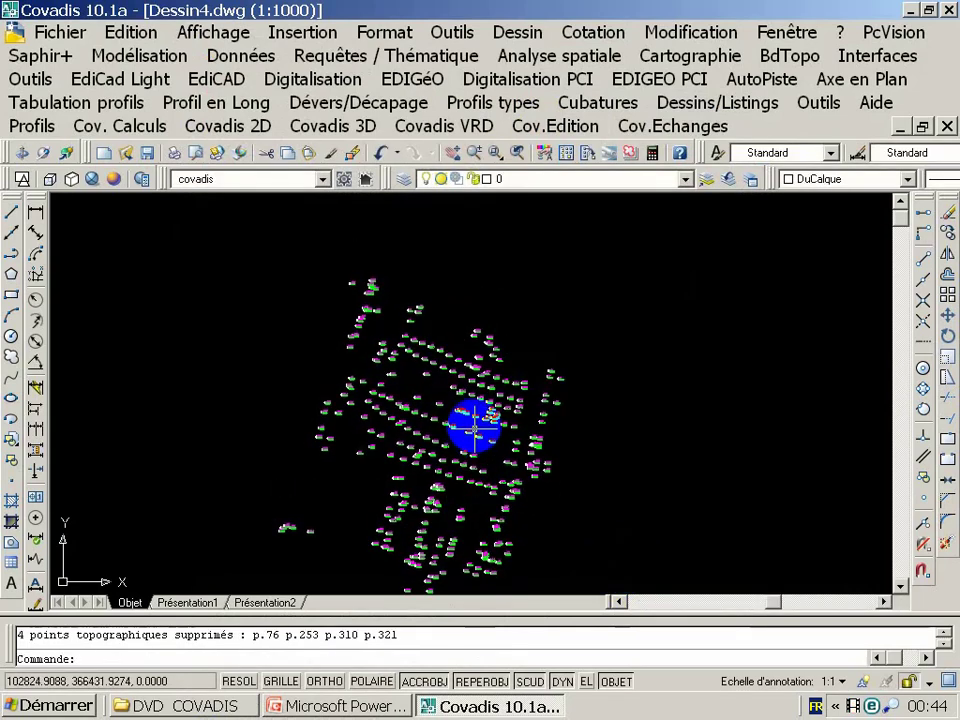
pyautogui.scroll(2, 474, 428)
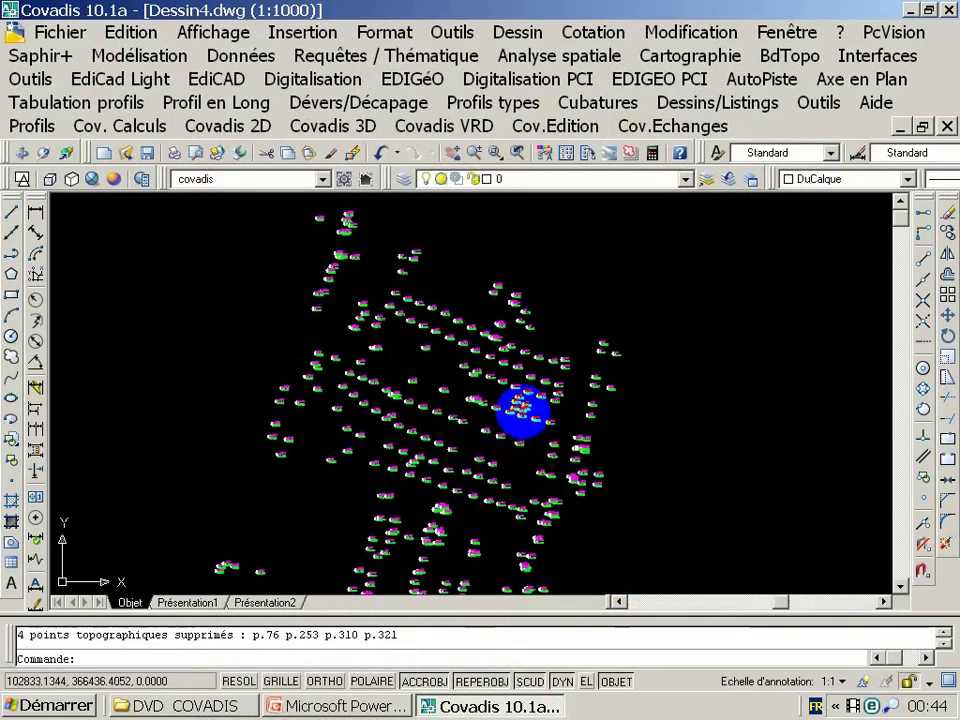
# Start Calcul et dessin de M.N.T. and review the Configuration générale tabs, including perimeter, faces and socle
pyautogui.click(368, 132)
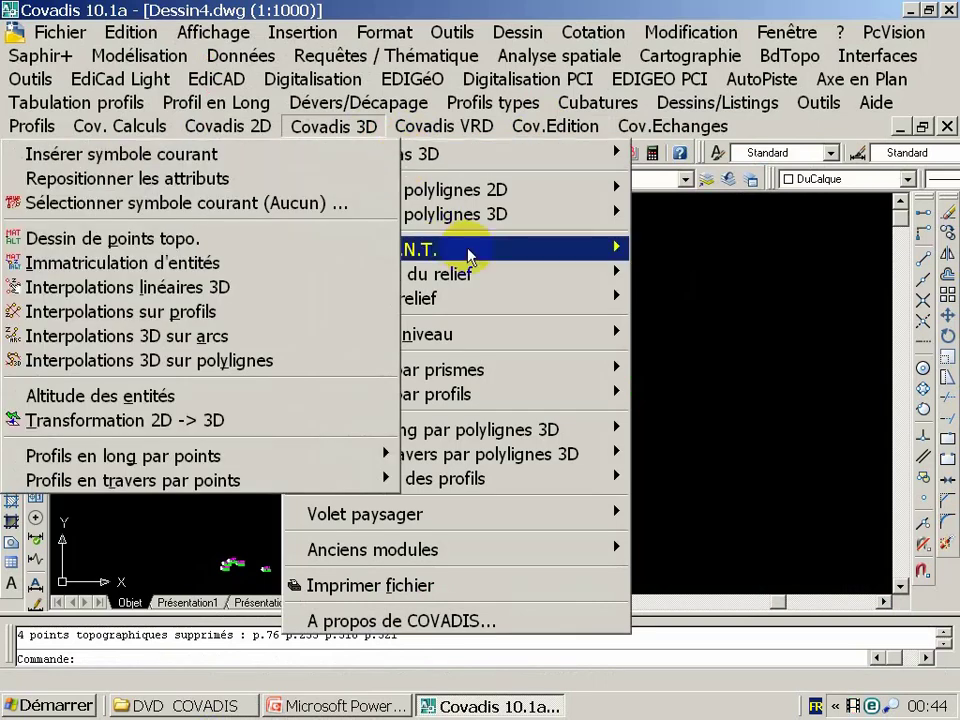
pyautogui.moveTo(372, 249)
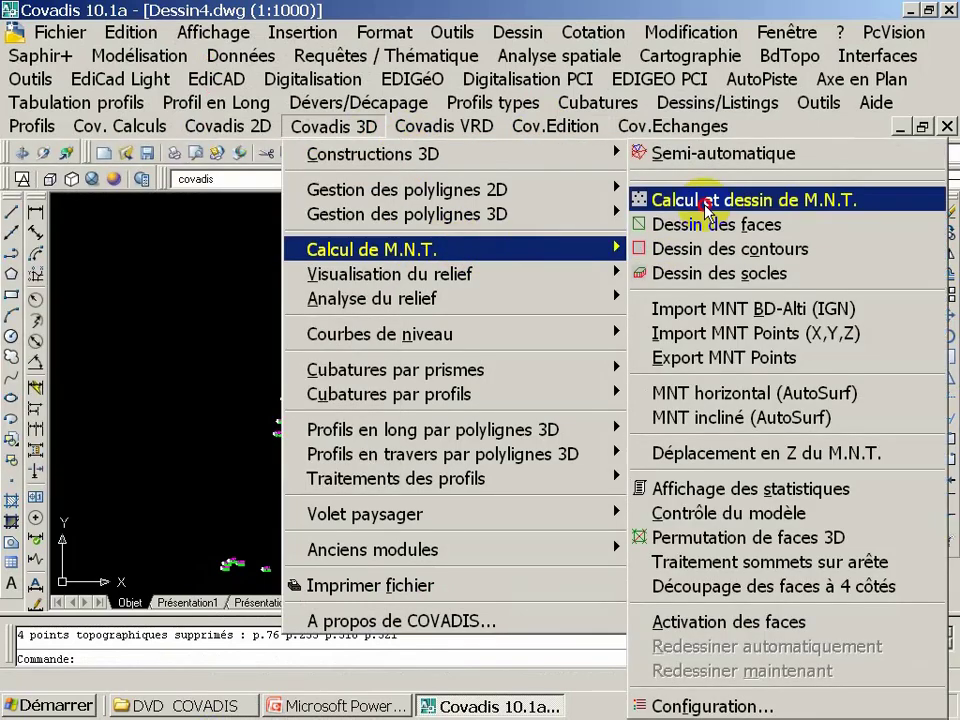
pyautogui.click(706, 208)
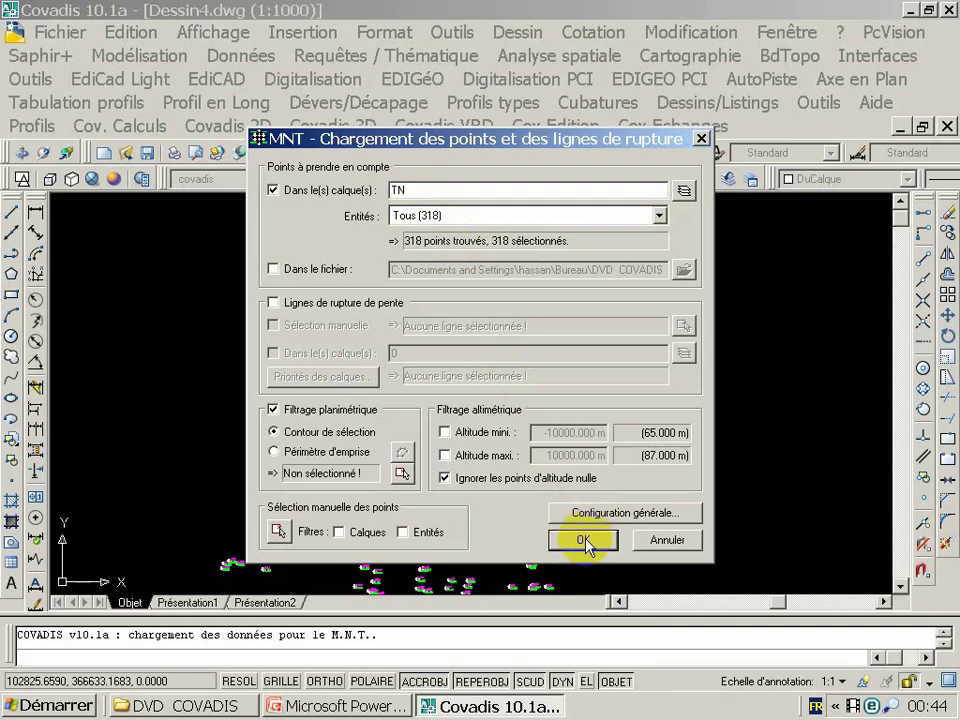
pyautogui.click(576, 512)
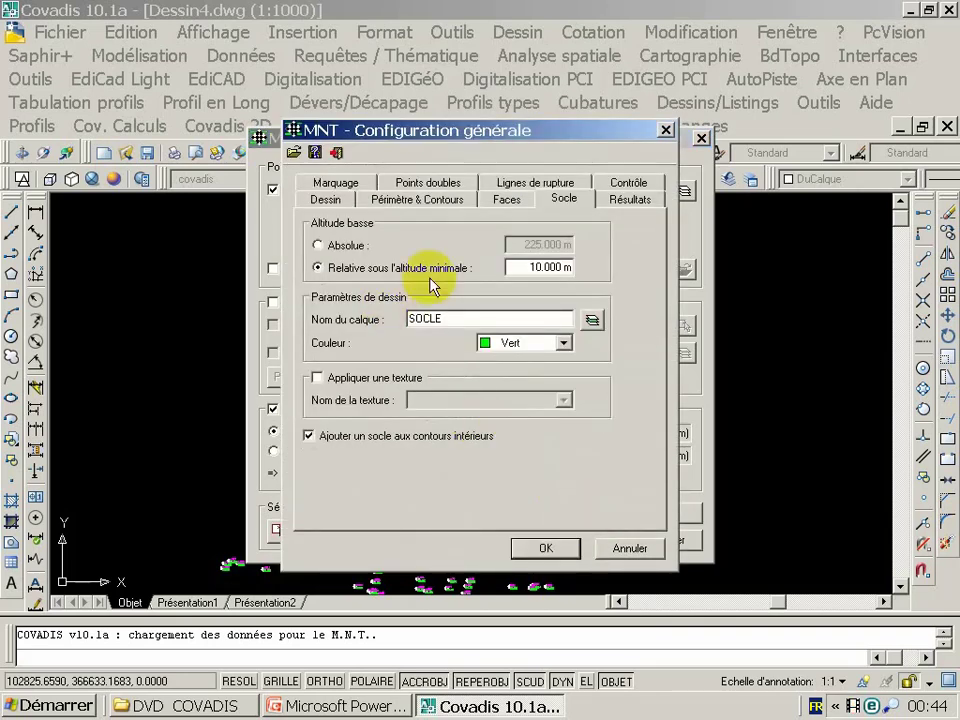
pyautogui.click(322, 200)
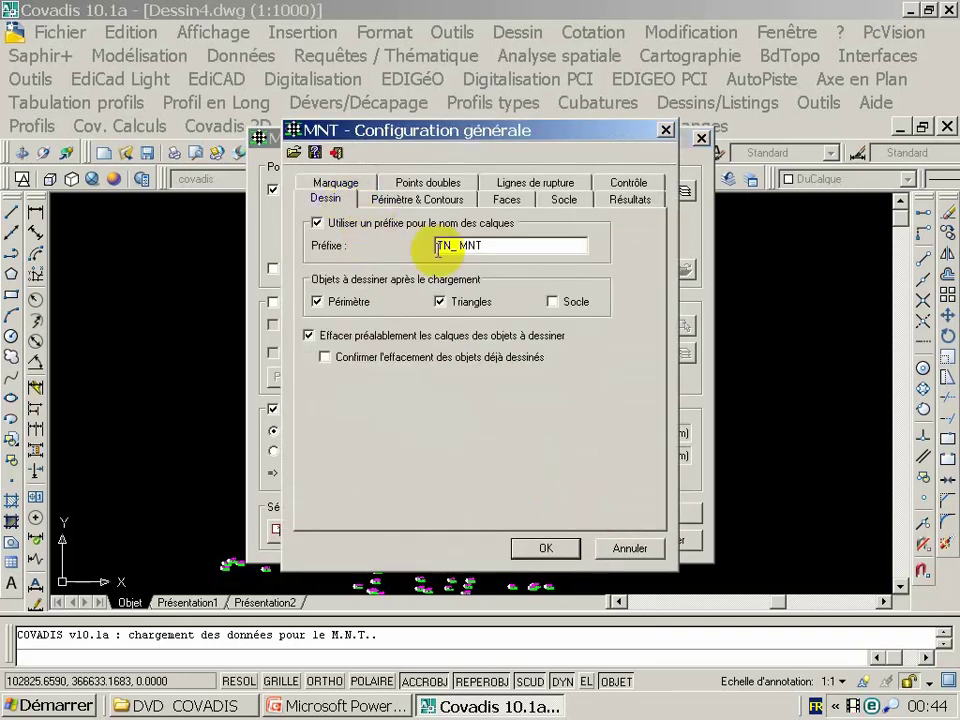
pyautogui.click(440, 199)
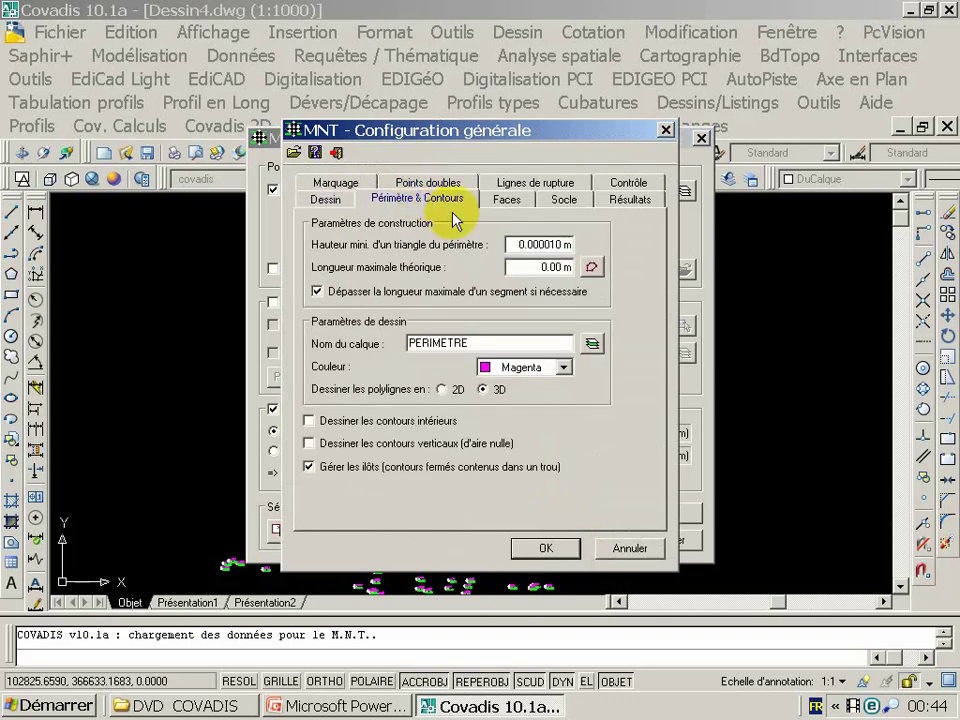
pyautogui.click(507, 199)
pyautogui.click(562, 199)
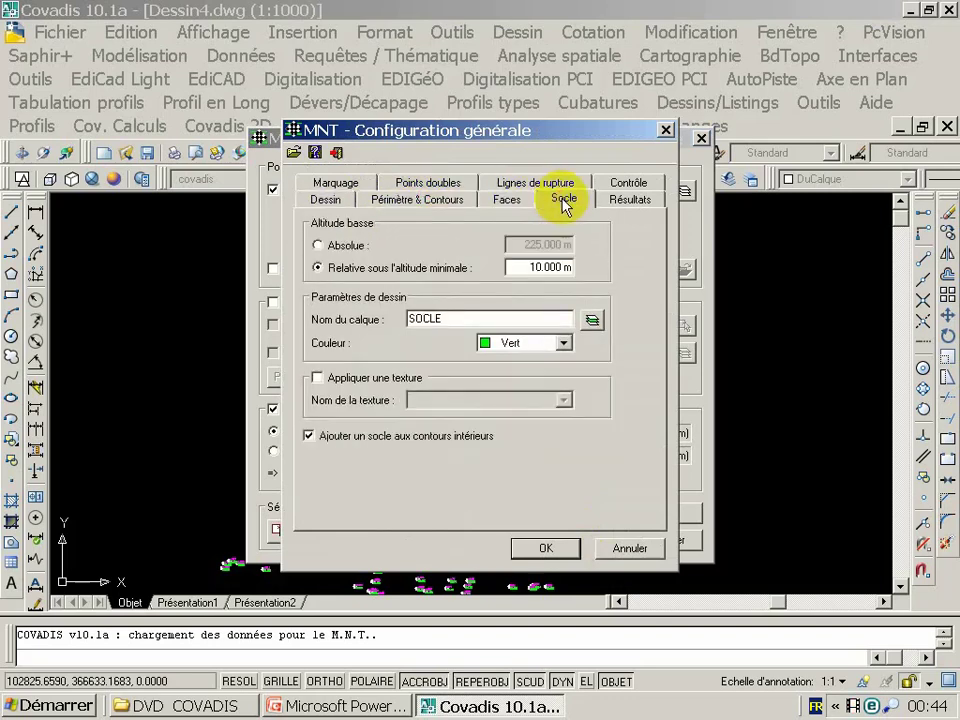
# Accept the 318 points without a planimetric filter and compute the triangulated DTM
pyautogui.click(547, 549)
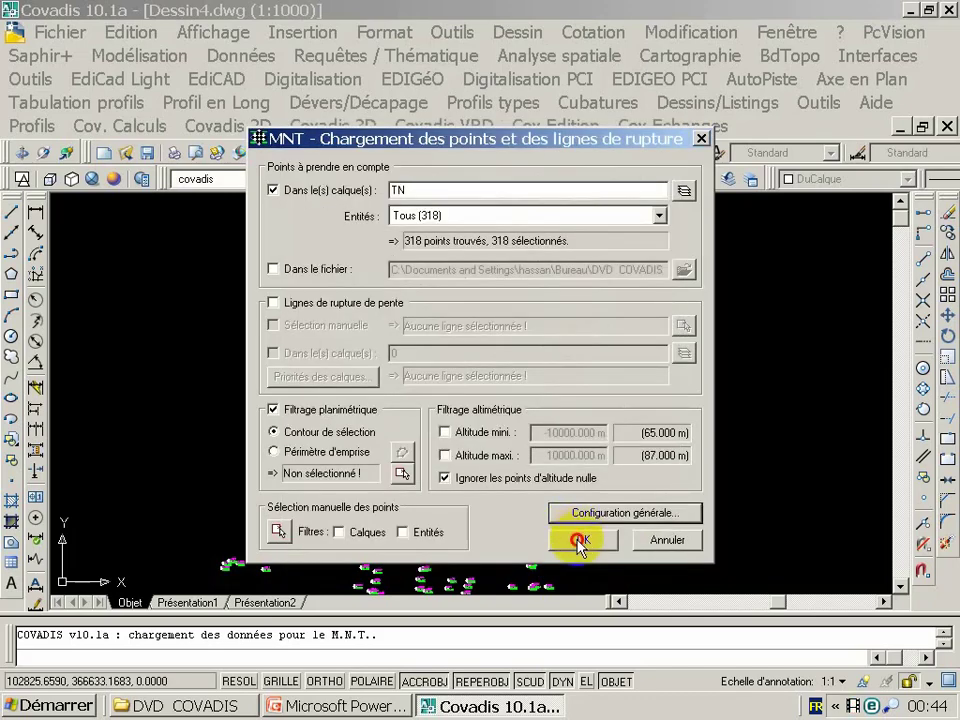
pyautogui.click(580, 541)
pyautogui.click(454, 386)
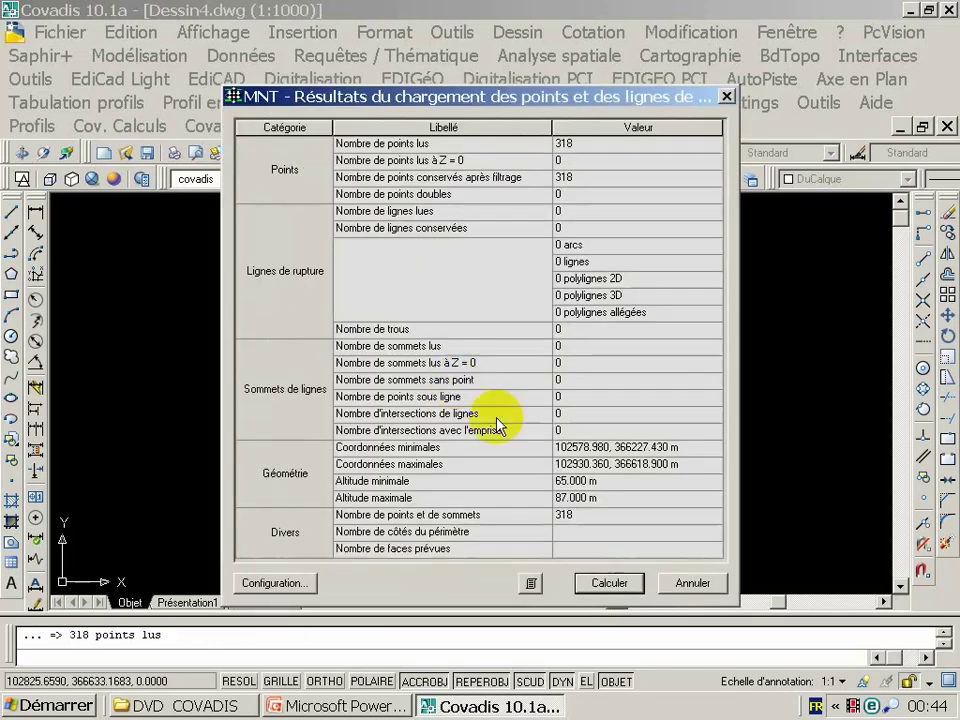
pyautogui.click(610, 572)
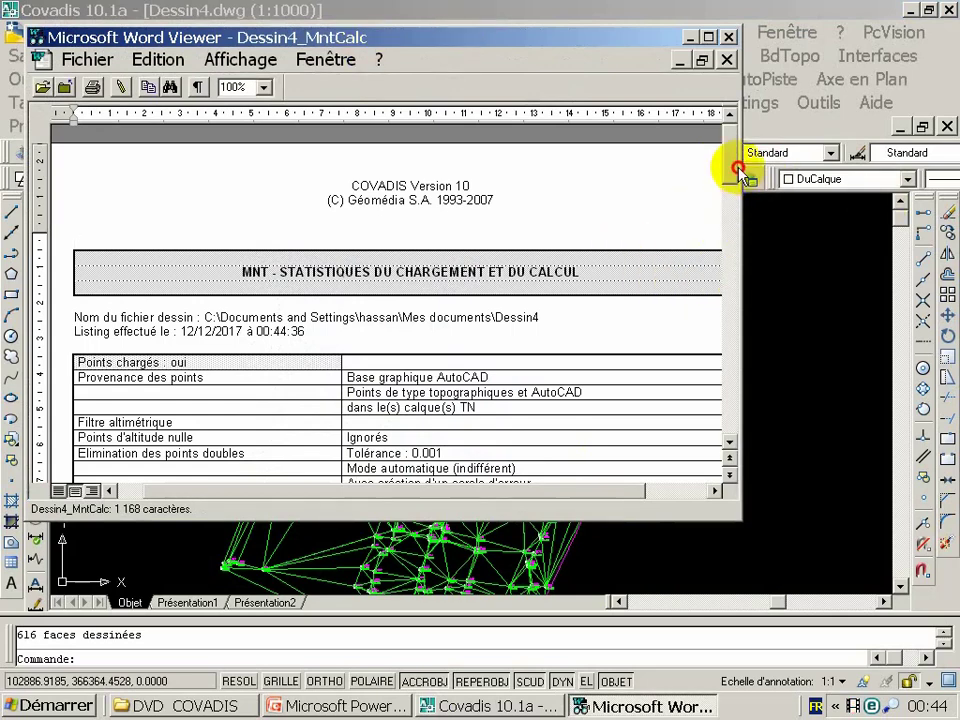
# Scroll through the MntCalc statistics report to its end in a maximized Word Viewer window
pyautogui.moveTo(728, 146); pyautogui.dragTo(740, 424)
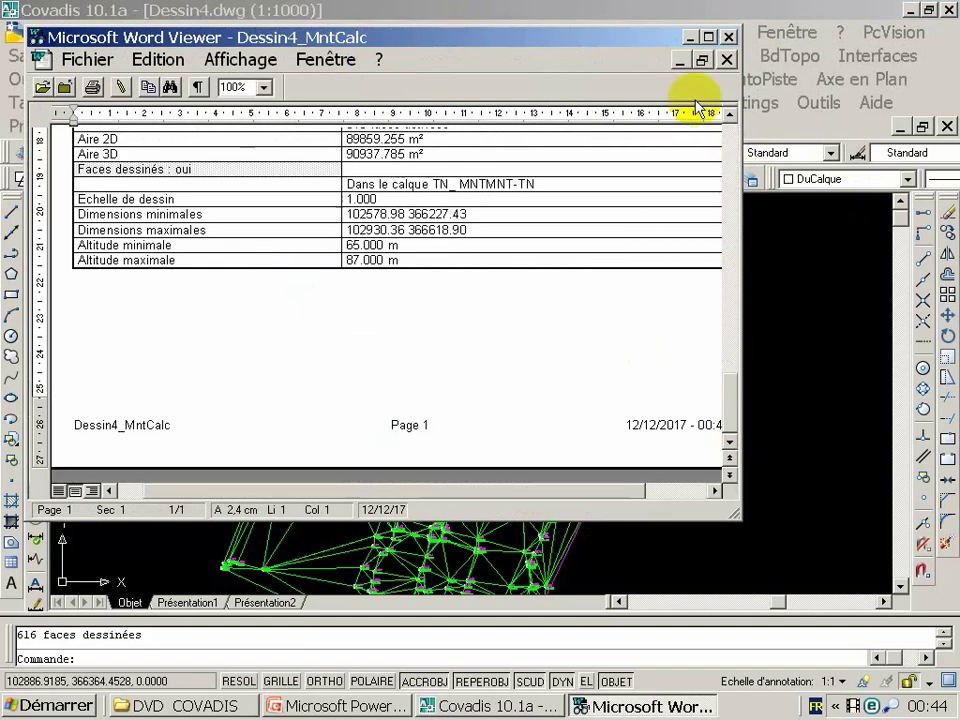
pyautogui.click(706, 38)
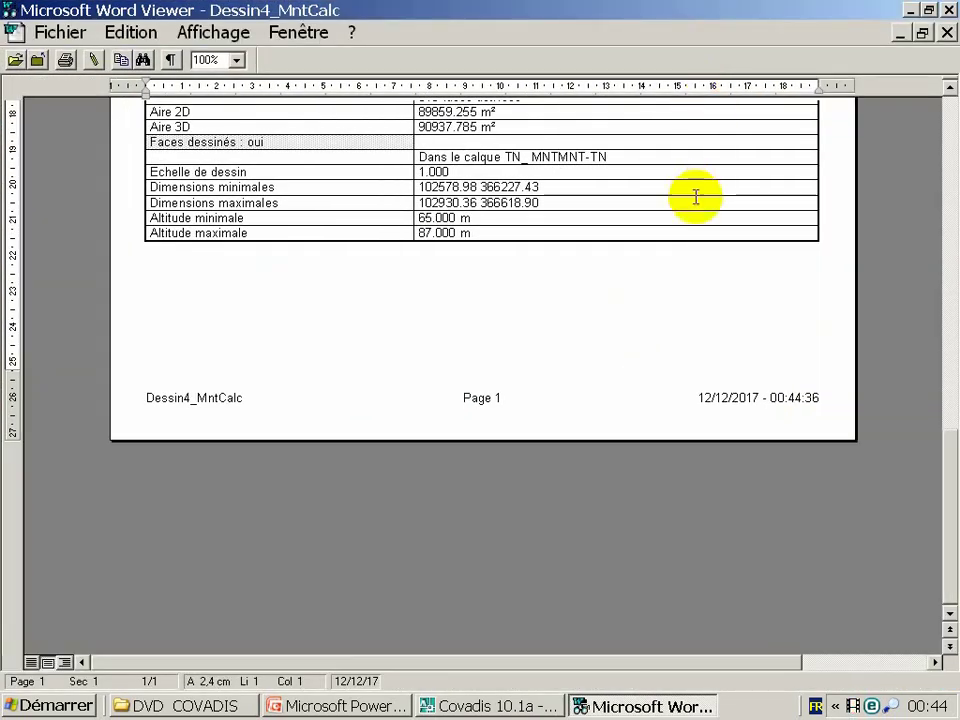
pyautogui.moveTo(952, 466); pyautogui.dragTo(948, 112)
# Close the statistics report and turn off the TN_MNTMNT-TN triangulation and TN_MNTPERIMETRE layers
pyautogui.click(947, 10)
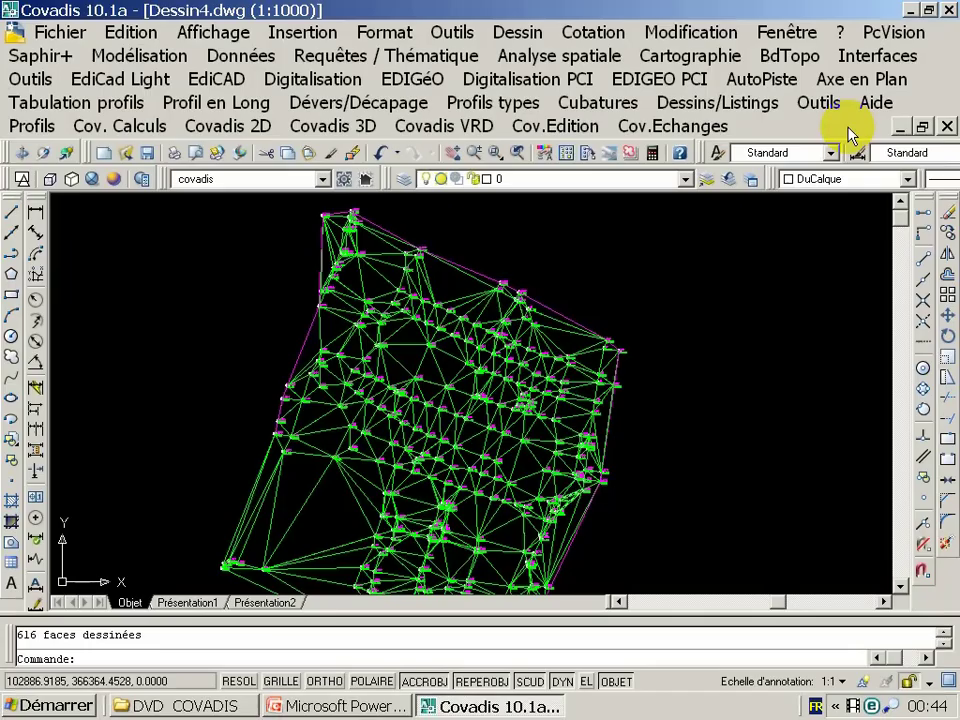
pyautogui.scroll(-5, 503, 497)
pyautogui.scroll(3, 460, 321)
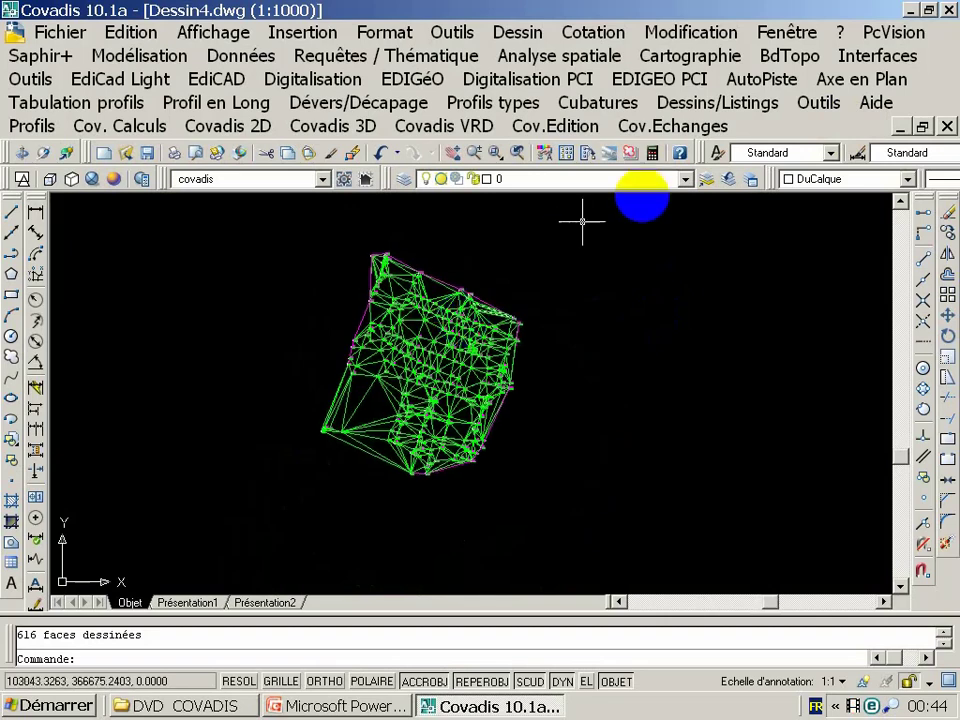
pyautogui.click(645, 180)
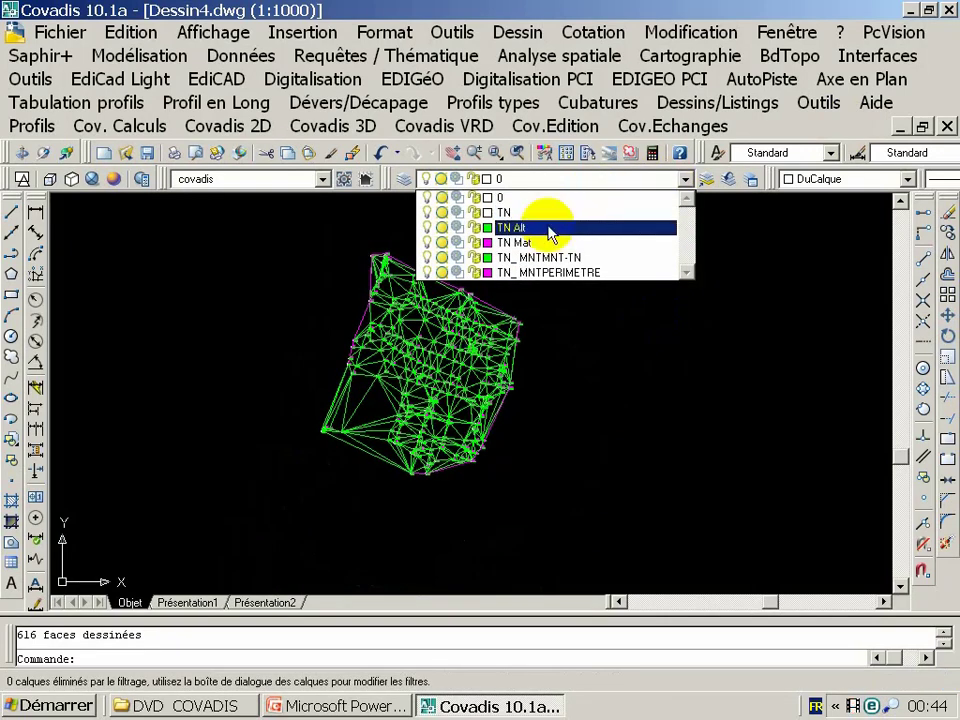
pyautogui.click(431, 259)
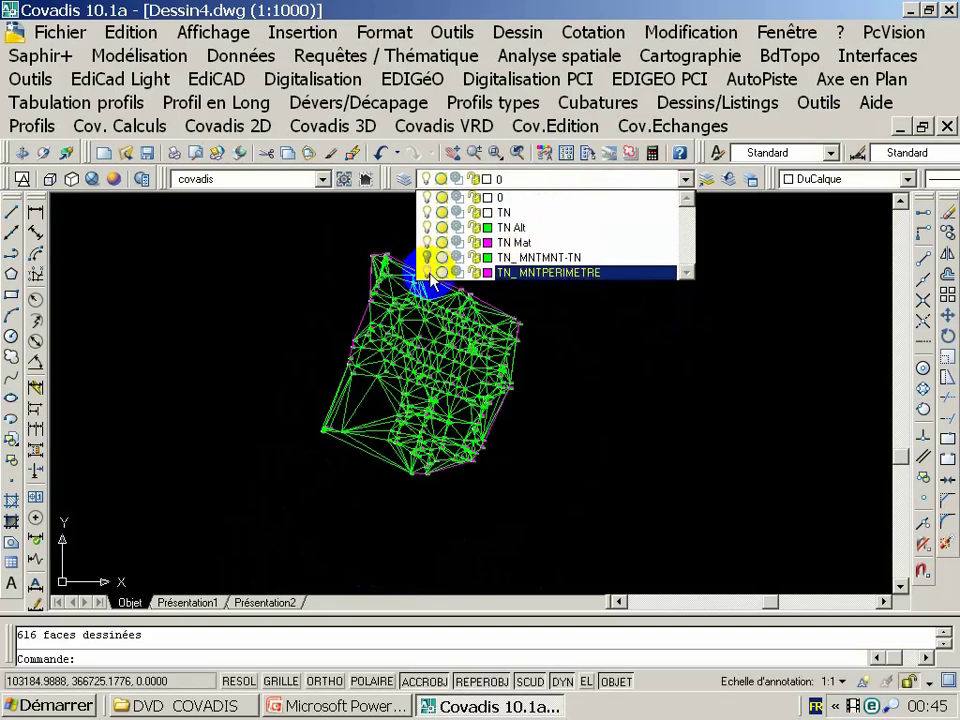
pyautogui.click(560, 376)
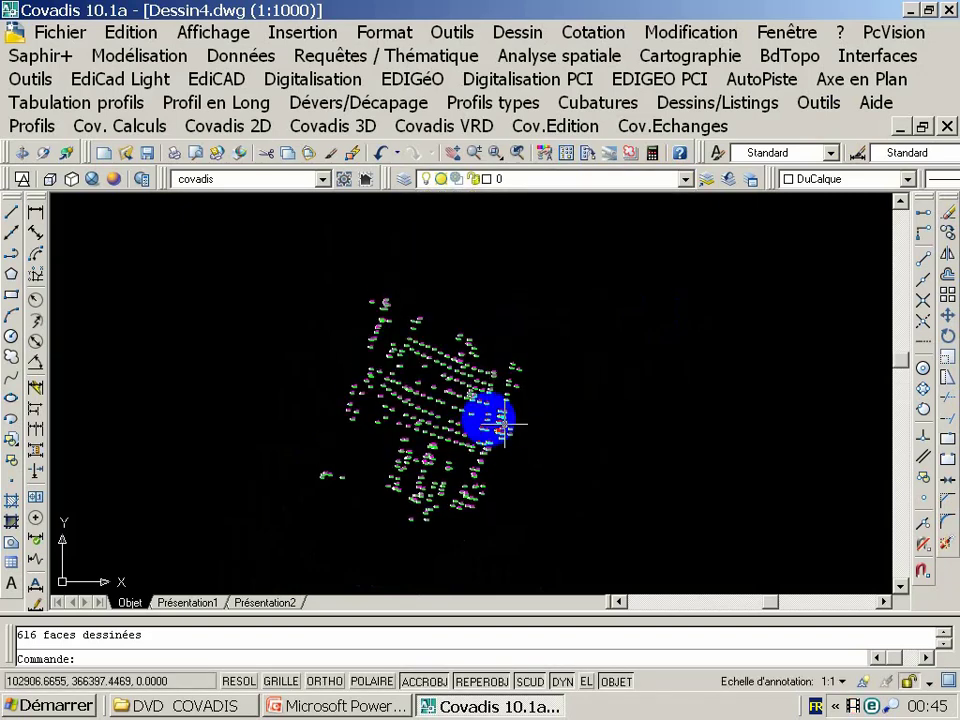
pyautogui.keyDown('shift'); pyautogui.moveTo(516, 420); pyautogui.dragTo(514, 335, button='middle'); pyautogui.keyUp('shift')
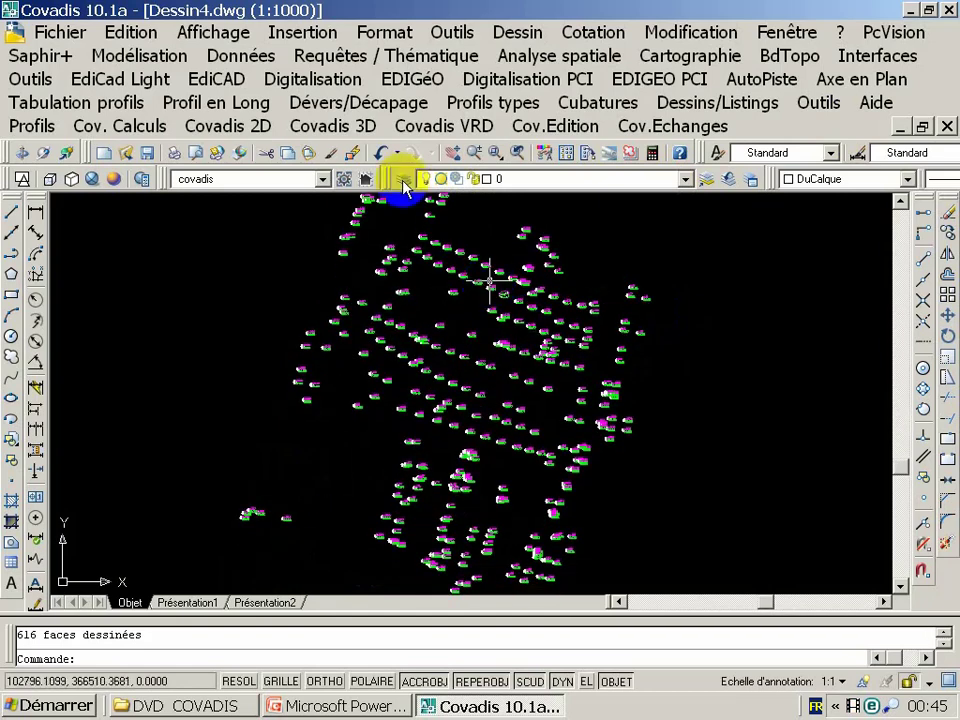
# Switch over to the PowerPoint tutorial slides
pyautogui.click(358, 128)
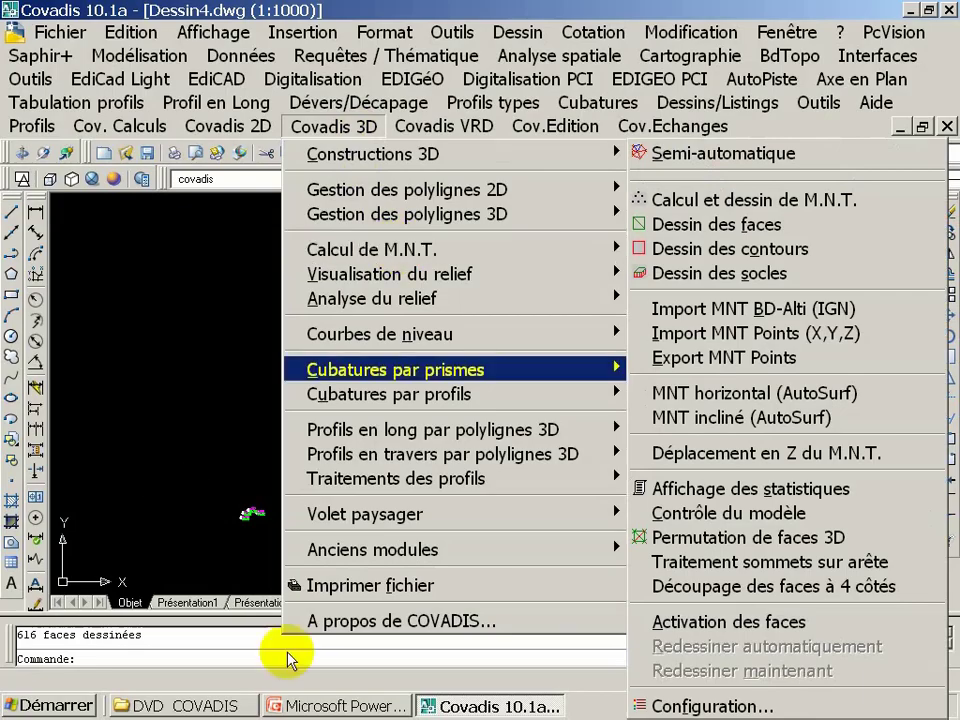
pyautogui.click(335, 705)
pyautogui.scroll(2, 443, 430)
# Go back to slide 150 on high and low points, then return to the Covadis drawing
pyautogui.scroll(2, 443, 430)
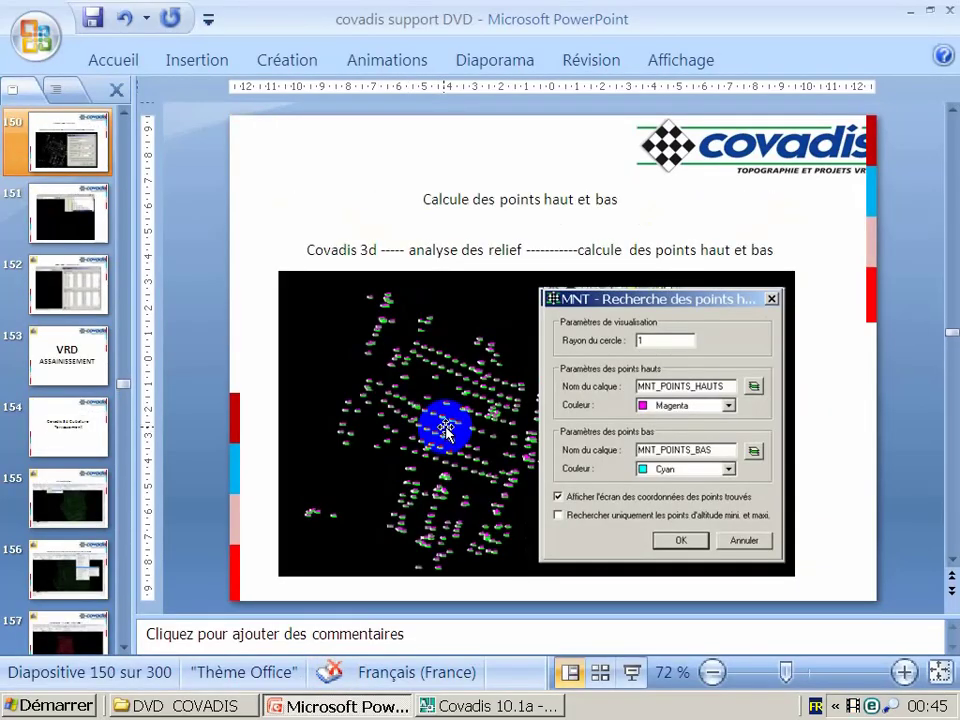
pyautogui.scroll(1, 445, 430)
pyautogui.scroll(-1, 445, 430)
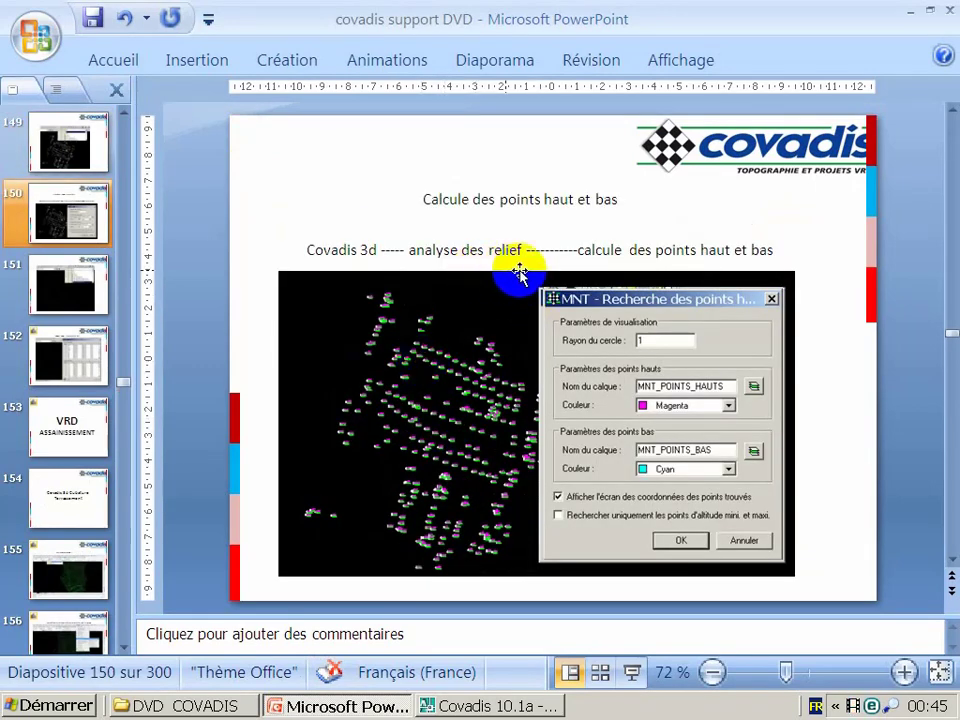
pyautogui.click(484, 706)
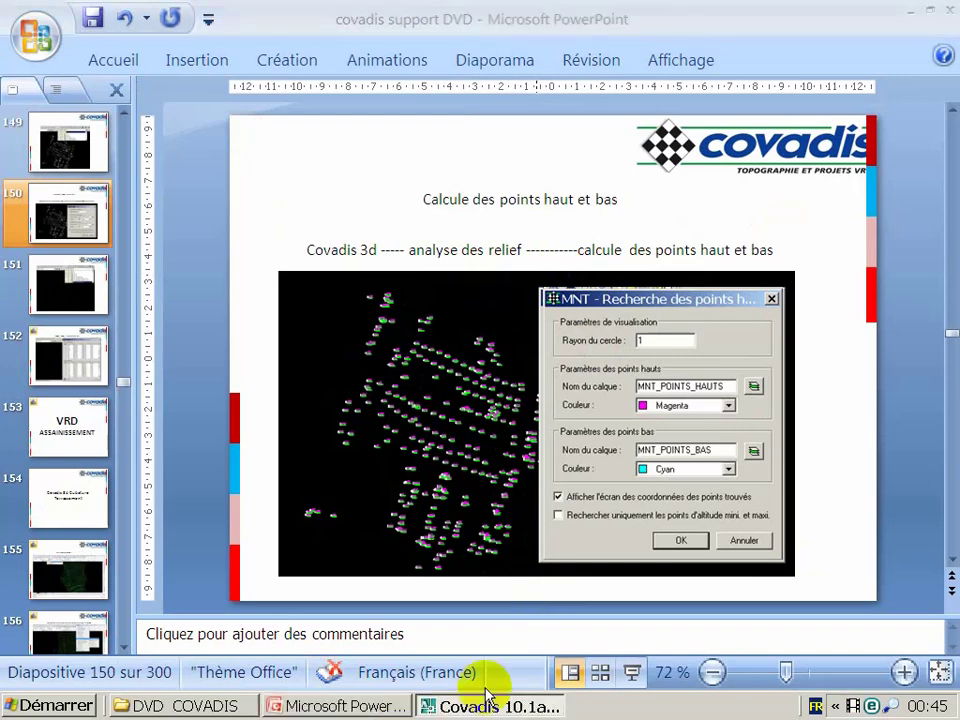
pyautogui.click(362, 130)
pyautogui.moveTo(420, 298)
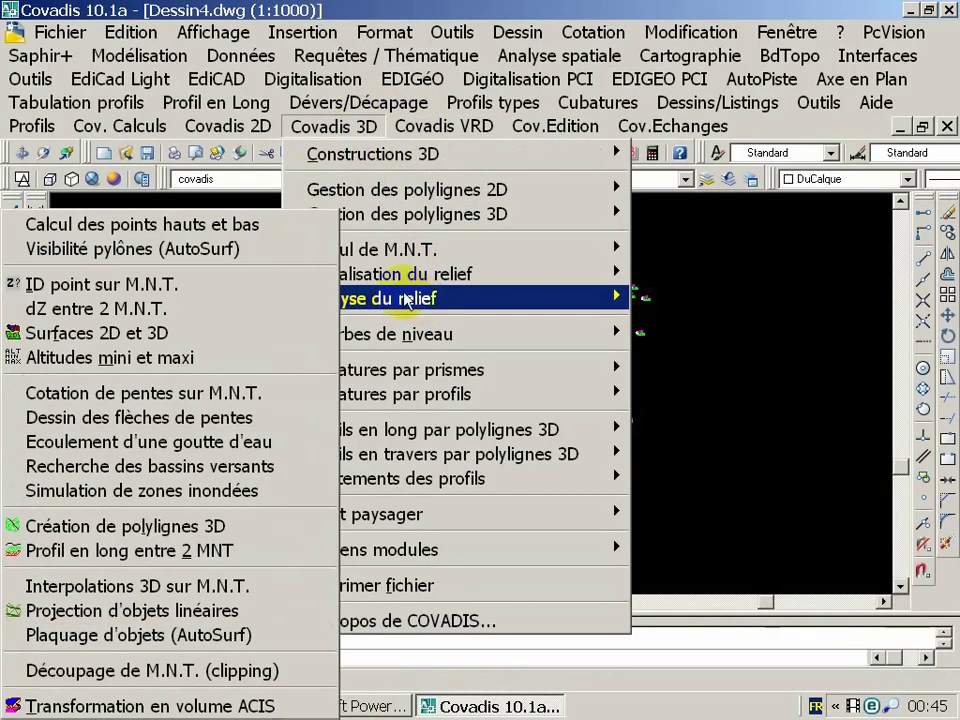
# Run Calcul des points hauts et bas with highs in Rouge and lows in Vert, finding 27 of each
pyautogui.click(212, 230)
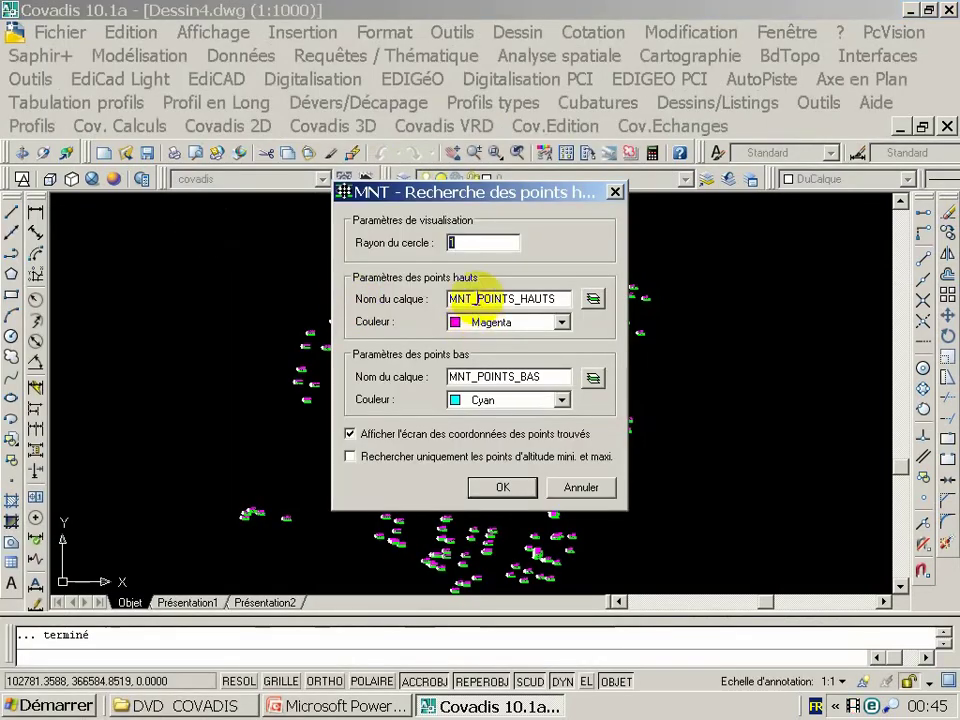
pyautogui.click(562, 322)
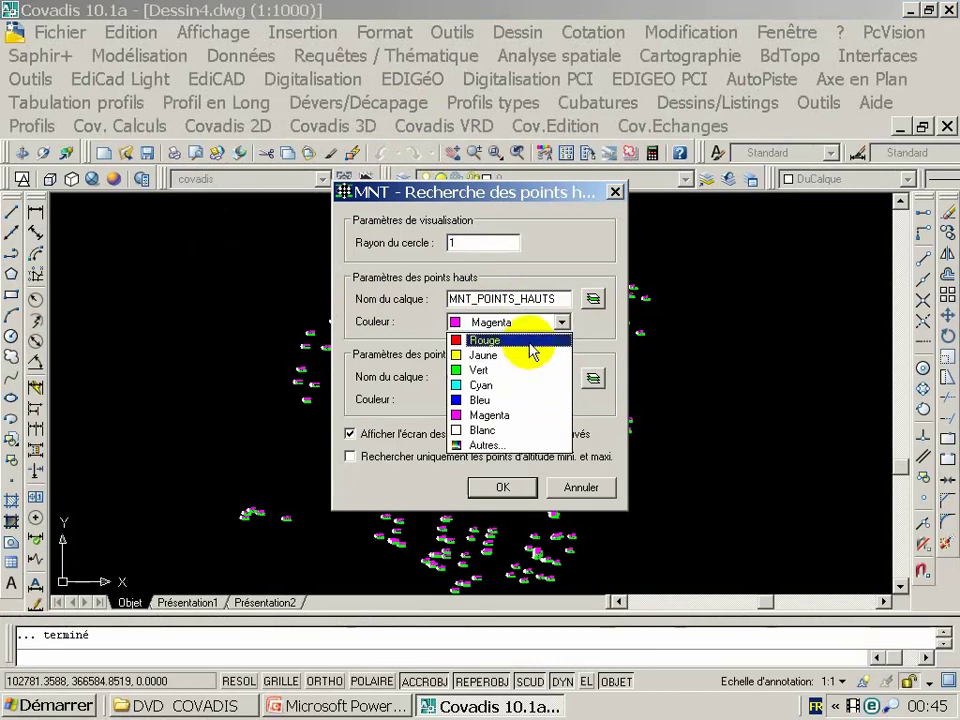
pyautogui.click(529, 341)
pyautogui.click(560, 399)
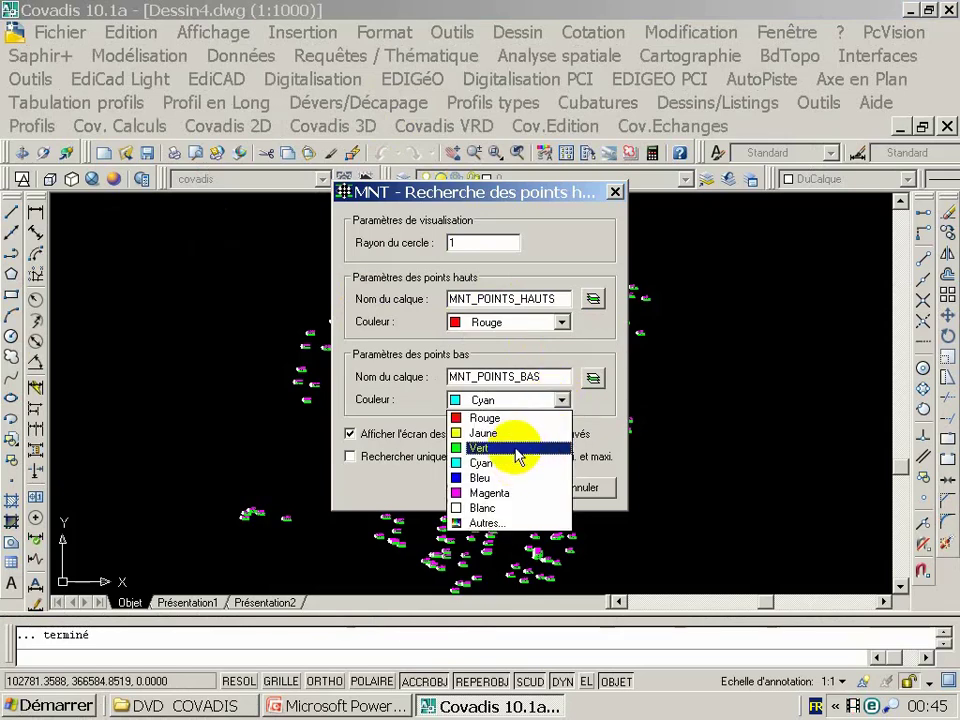
pyautogui.click(518, 448)
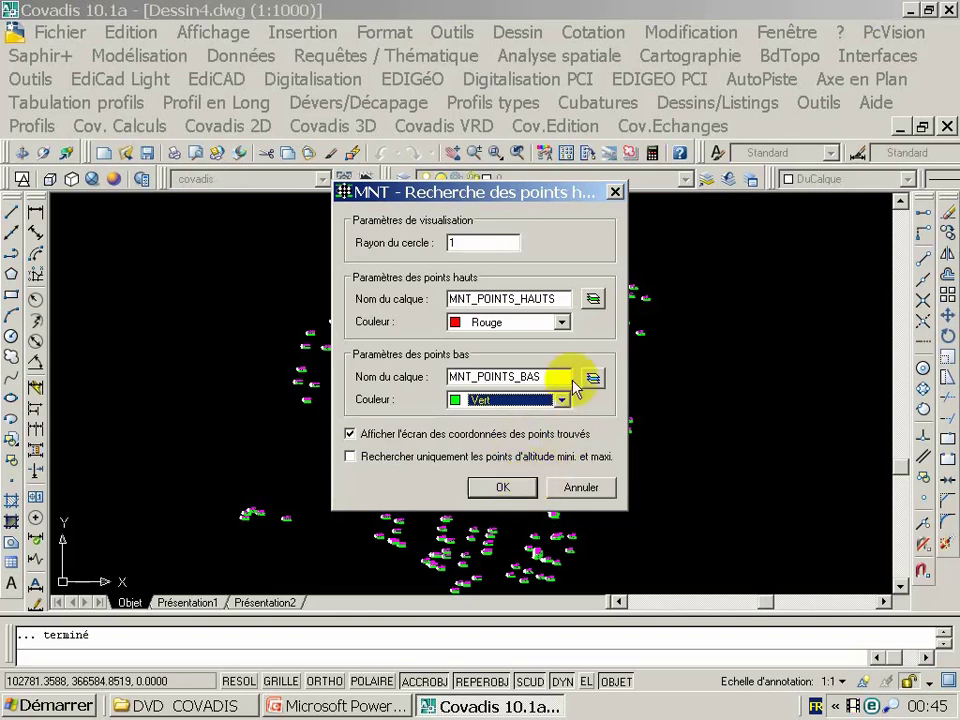
pyautogui.click(503, 487)
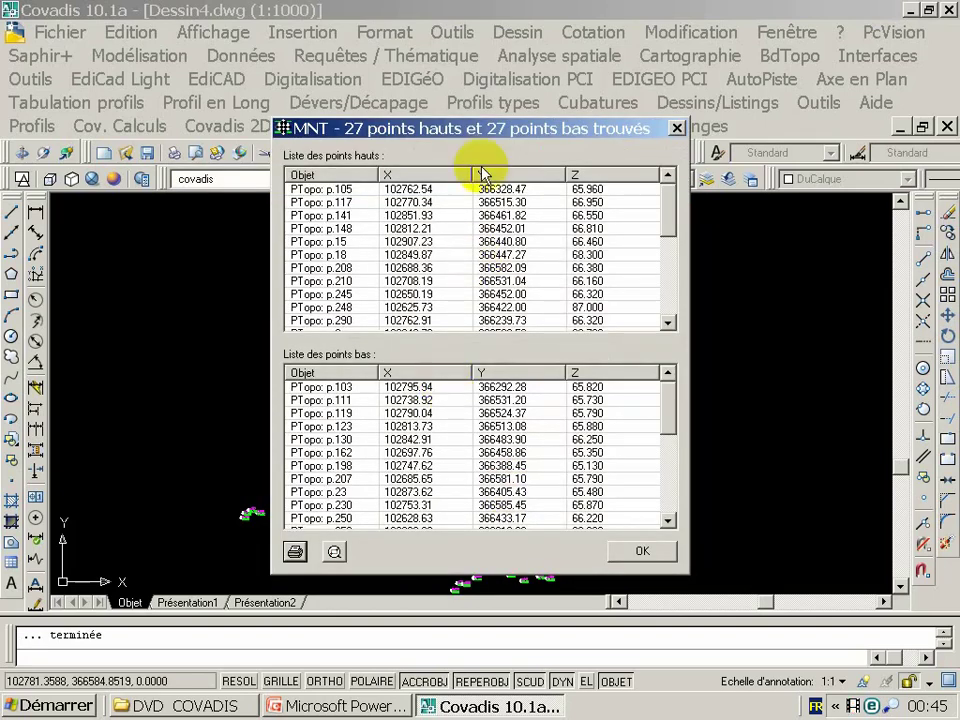
pyautogui.moveTo(412, 137); pyautogui.dragTo(349, 147)
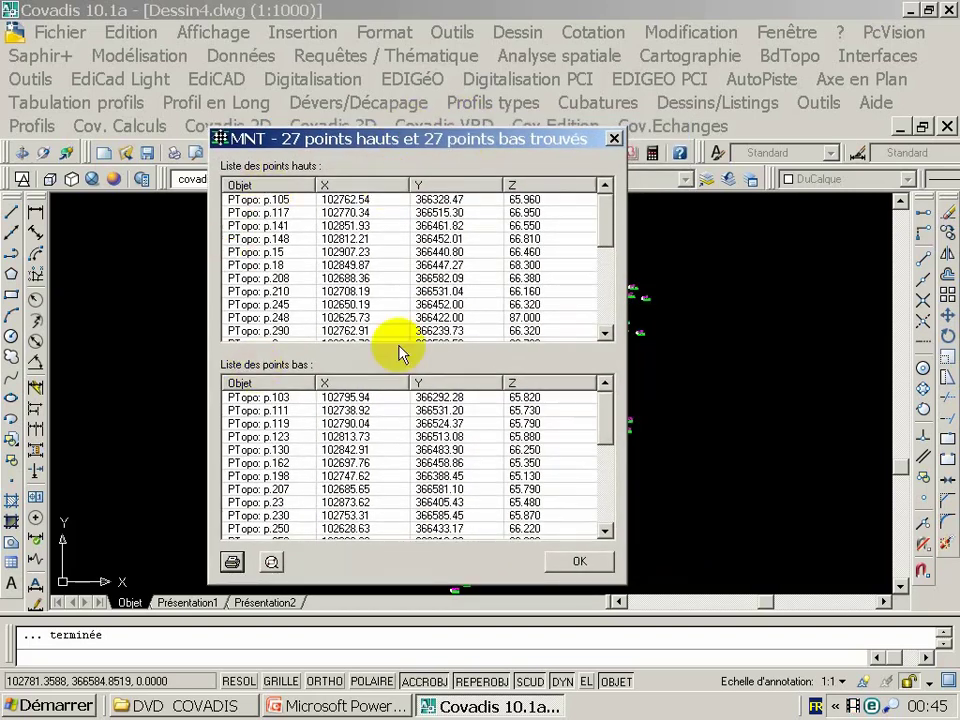
pyautogui.click(579, 561)
pyautogui.click(530, 179)
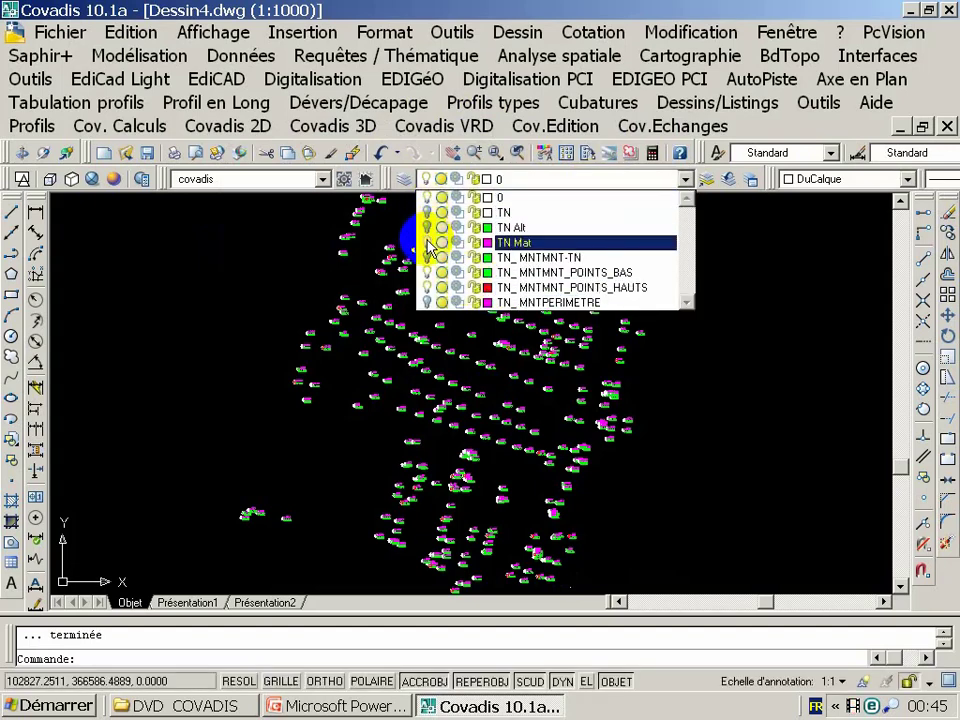
# Turn off the TN Mat survey points layer and turn on TN_MNTMNT_POINTS_HAUTS and TN_MNTMNT_POINTS_BAS
pyautogui.click(388, 332)
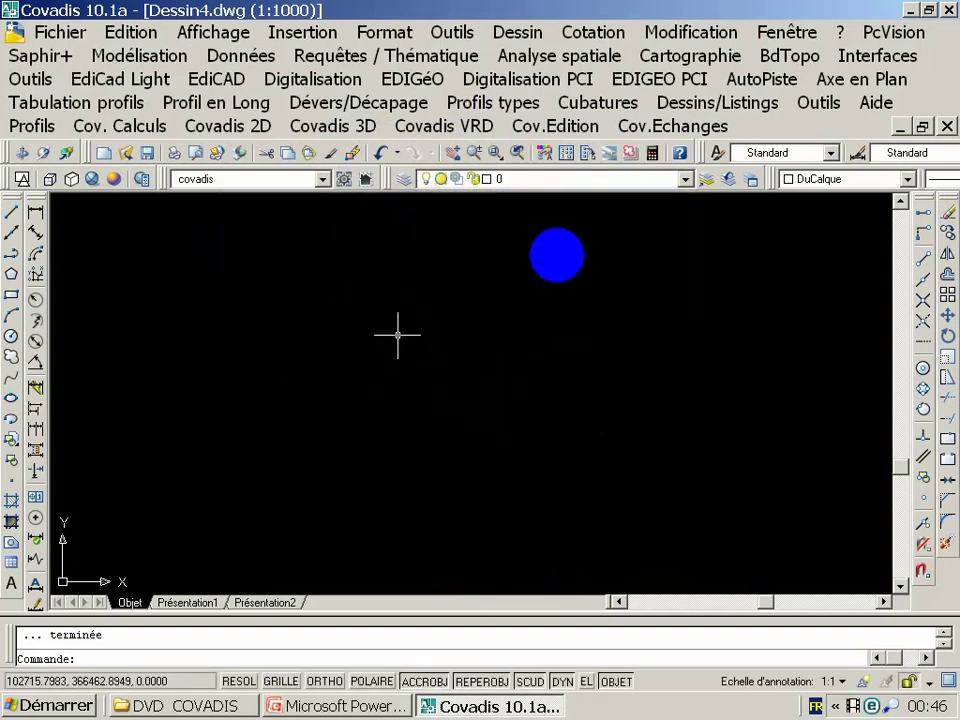
pyautogui.click(642, 181)
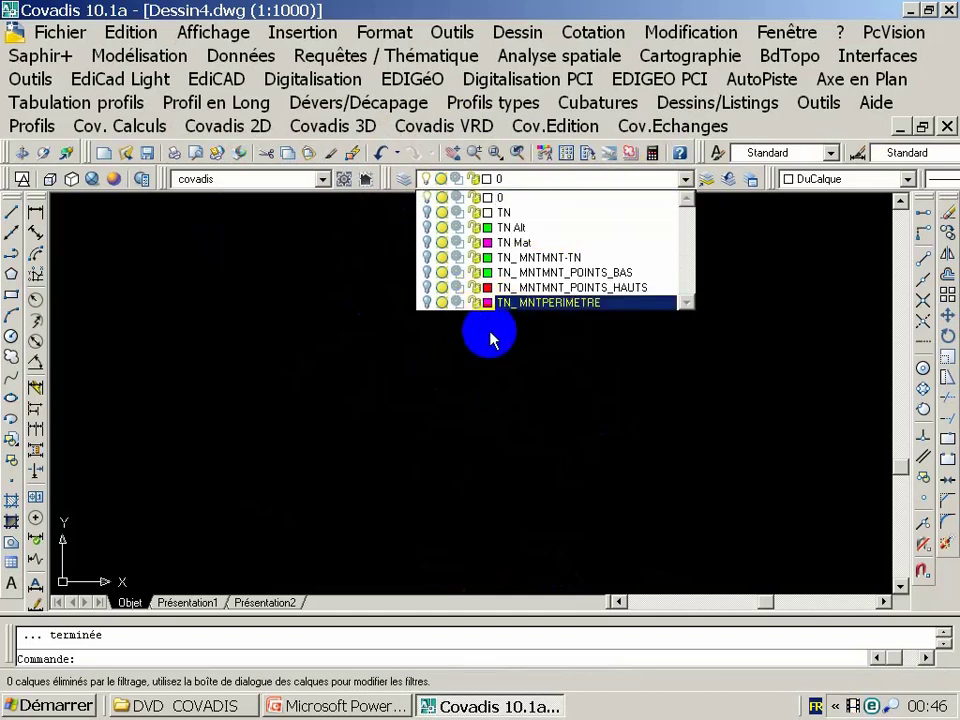
pyautogui.click(364, 334)
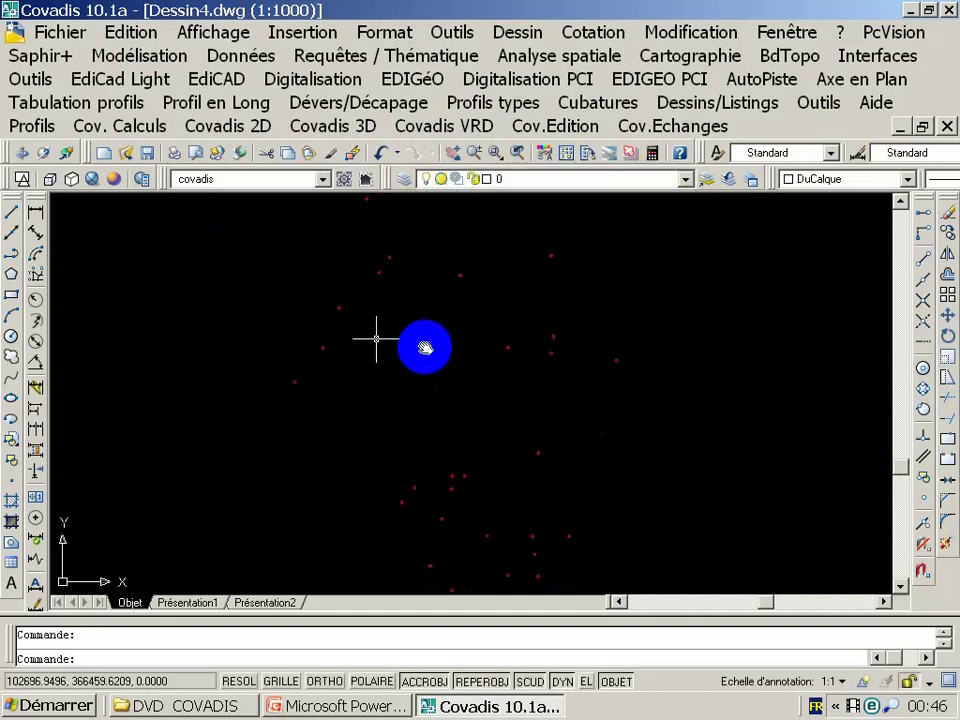
pyautogui.scroll(3, 410, 345)
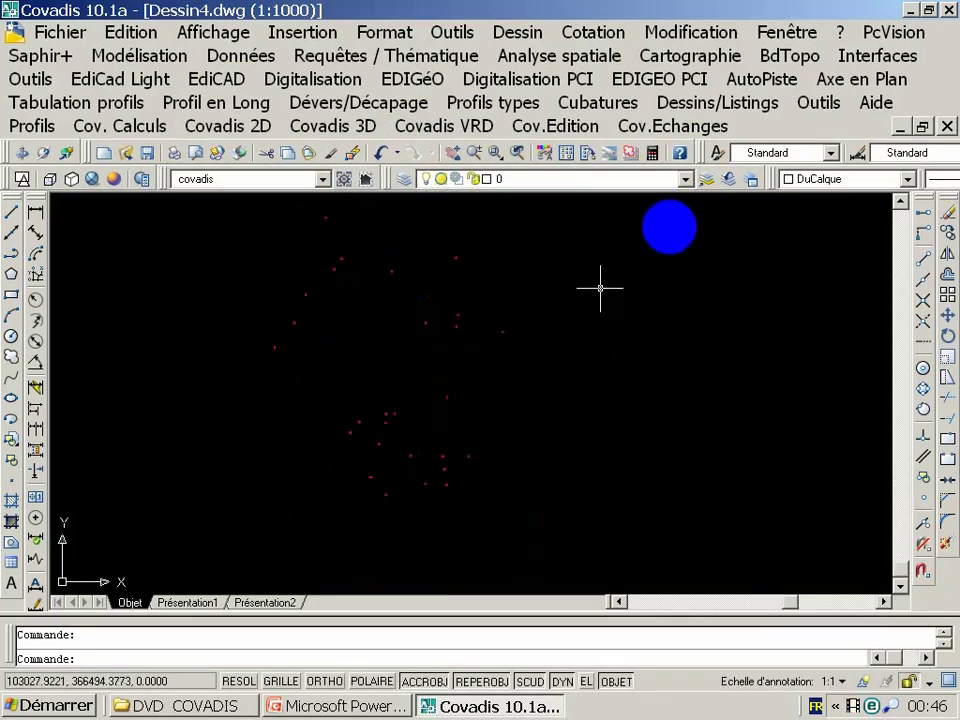
pyautogui.click(681, 181)
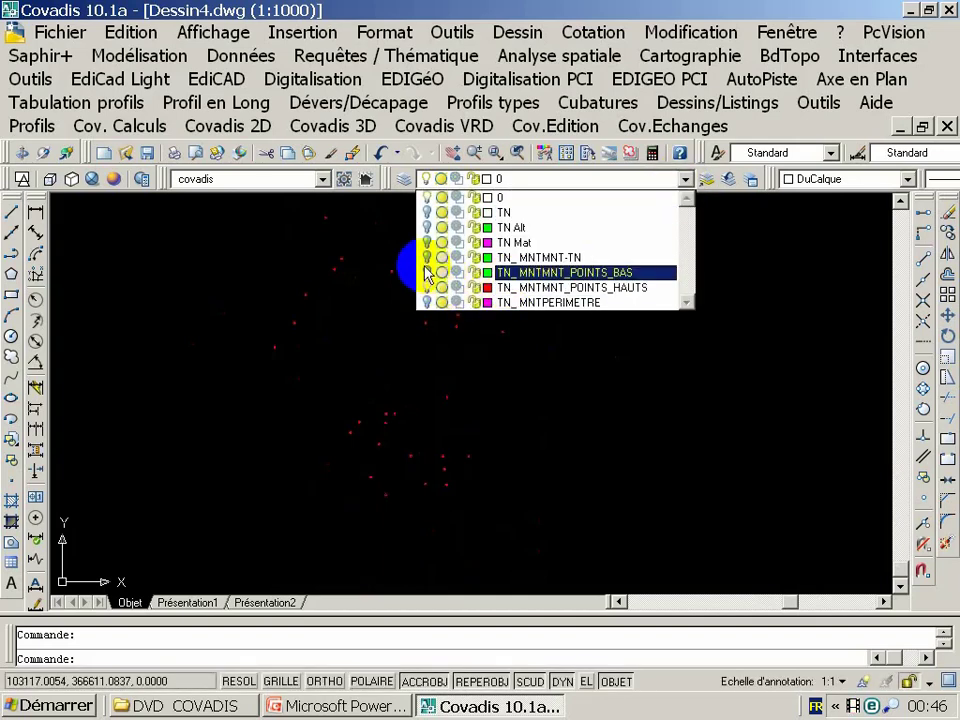
pyautogui.scroll(3, 420, 340)
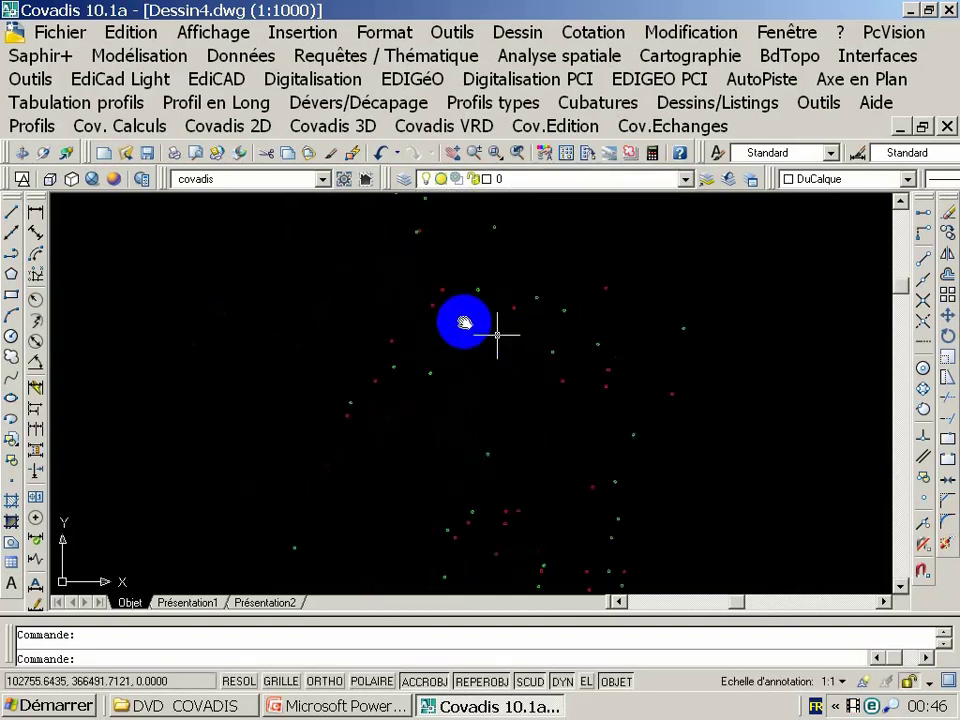
# Pan and zoom around the drawing to inspect the red high and green low markers
pyautogui.moveTo(461, 321); pyautogui.dragTo(440, 304, button='middle')
pyautogui.scroll(-3, 441, 306)
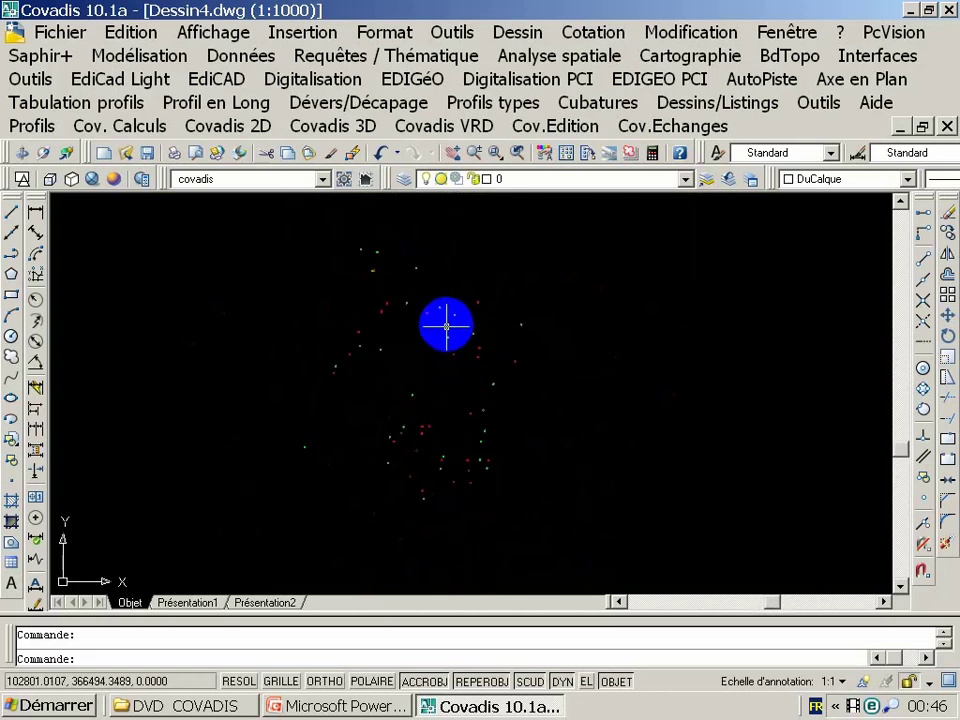
pyautogui.scroll(2, 465, 324)
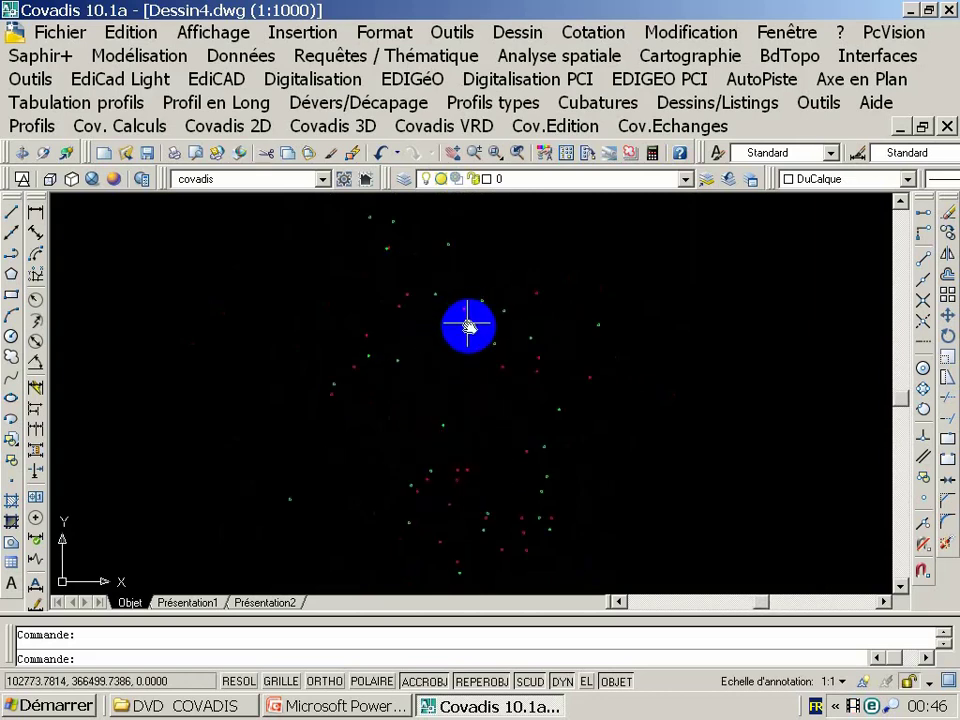
pyautogui.scroll(2, 520, 350)
pyautogui.scroll(2, 565, 405)
pyautogui.scroll(2, 578, 440)
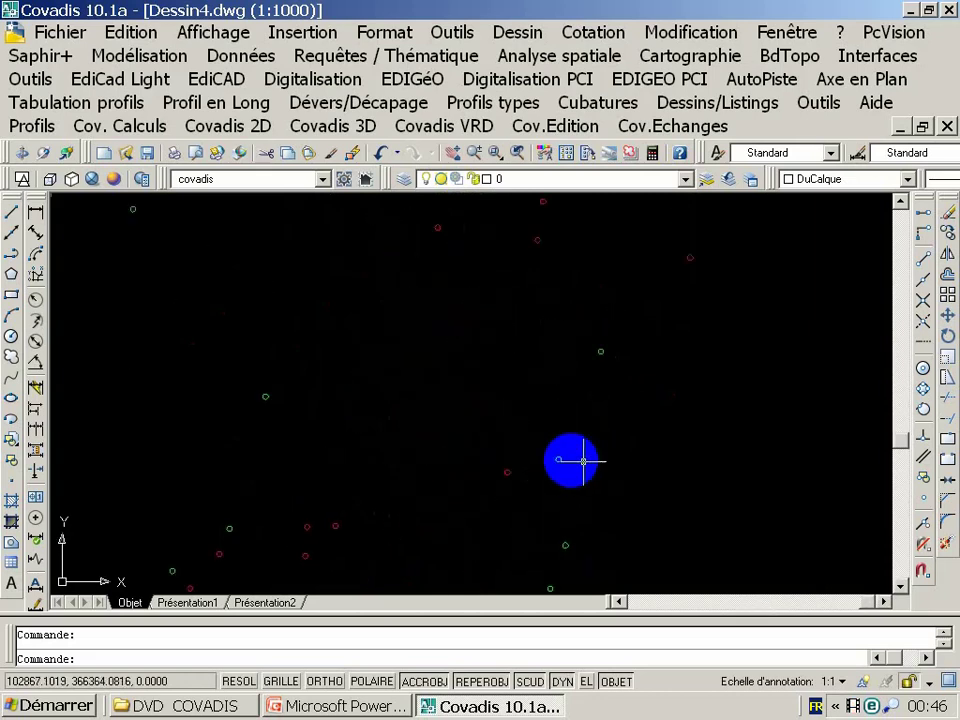
pyautogui.scroll(3, 570, 453)
pyautogui.scroll(-3, 551, 450)
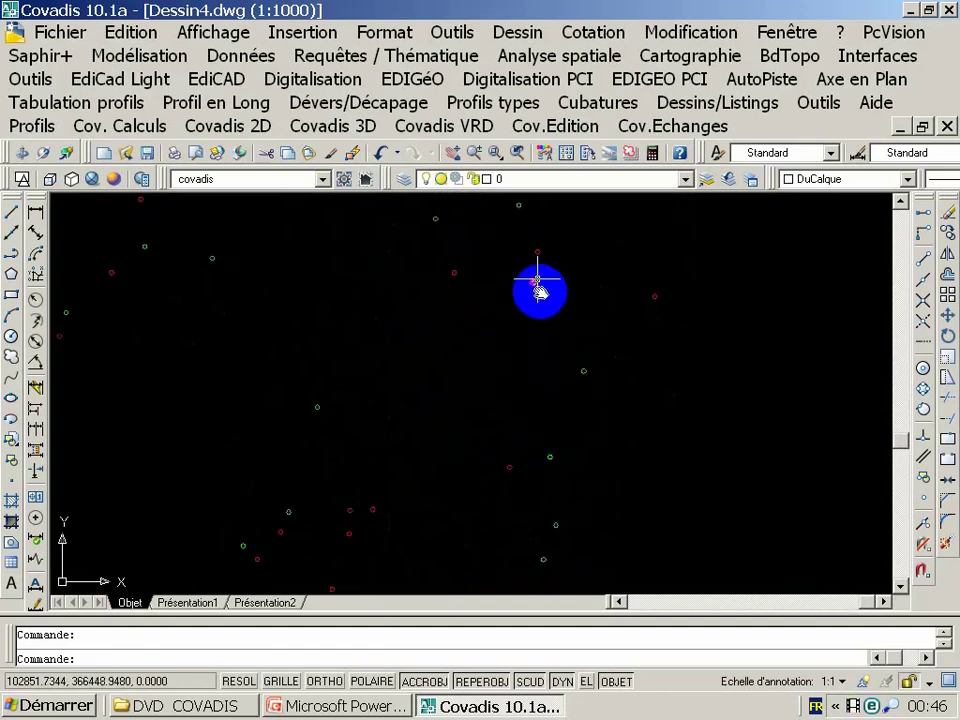
pyautogui.scroll(-3, 515, 285)
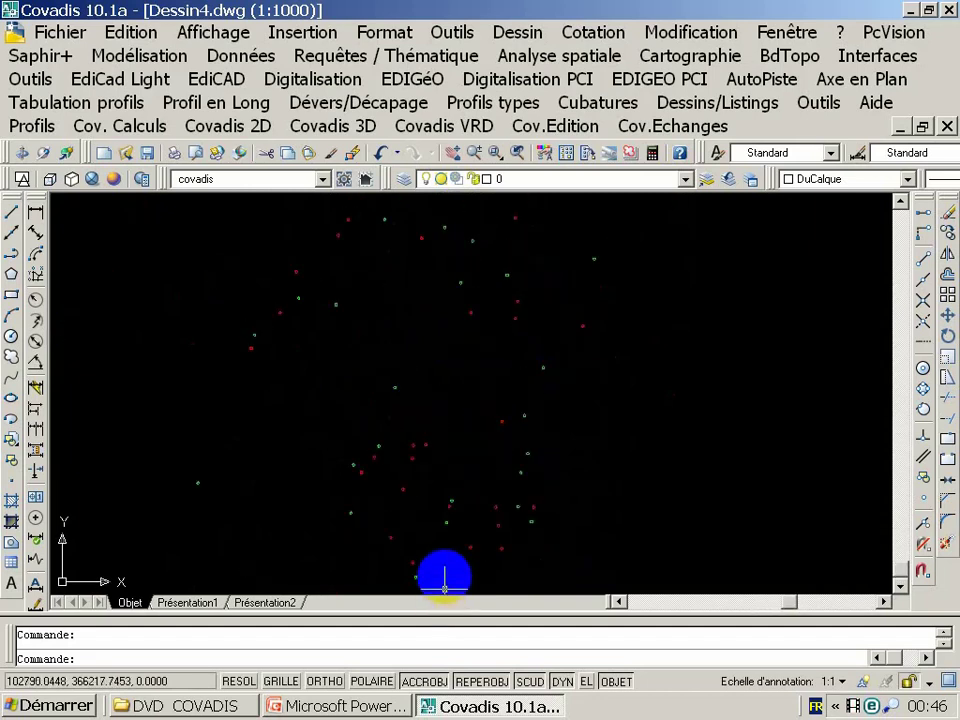